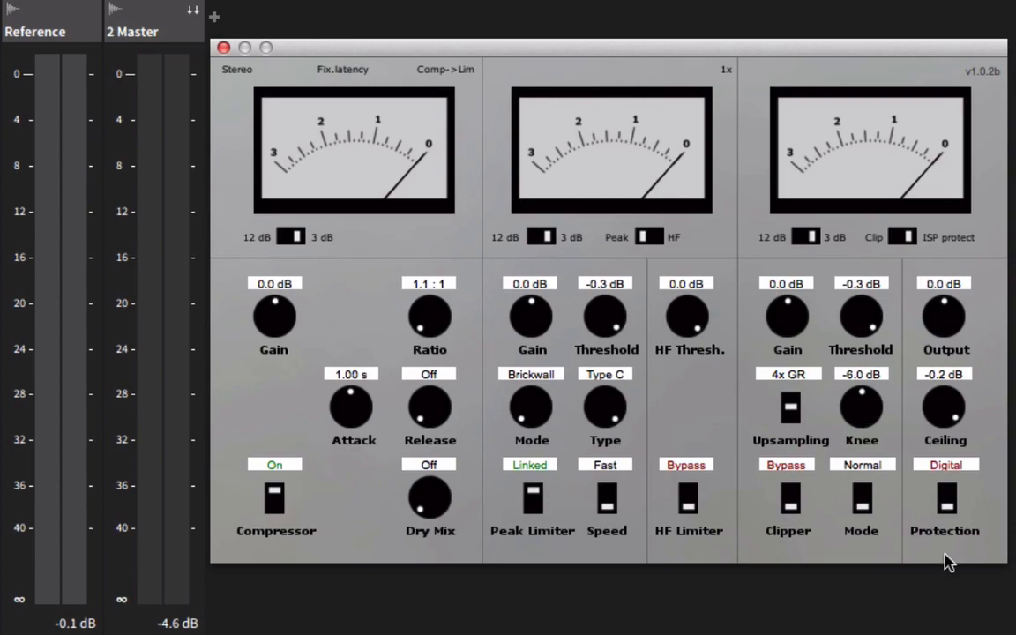
- Play the track and raise the output level to 9.8 dB, followed by 12 dB
key(space)
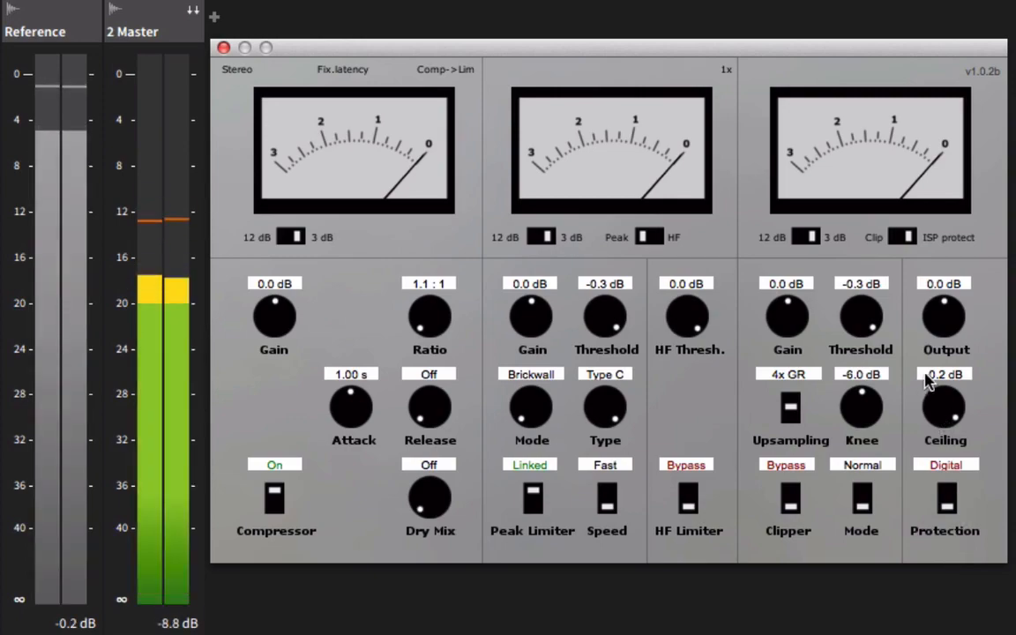
drag(937, 329, 956, 272)
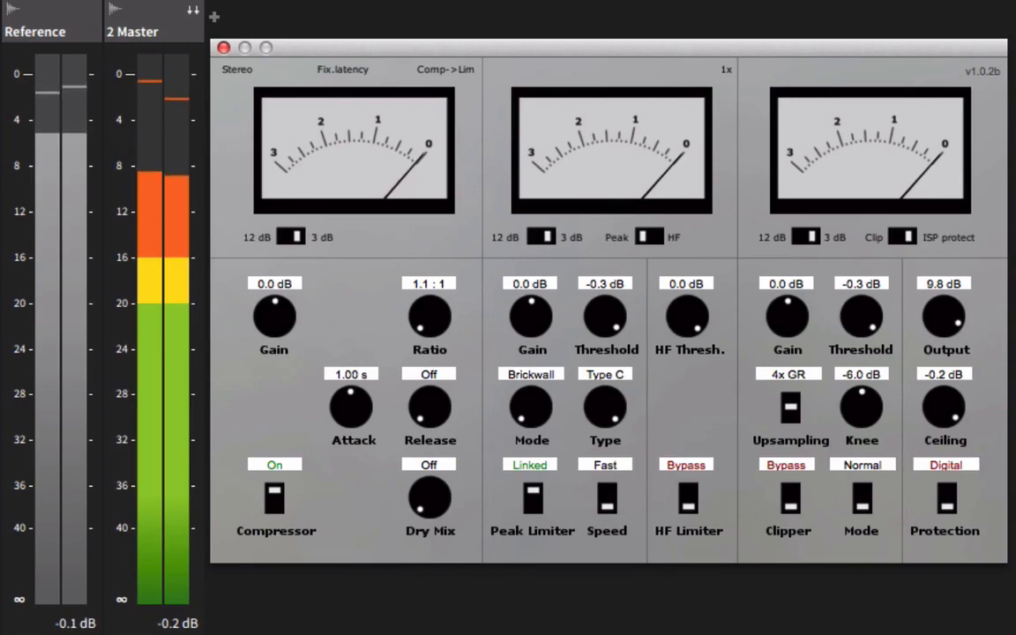
key(space)
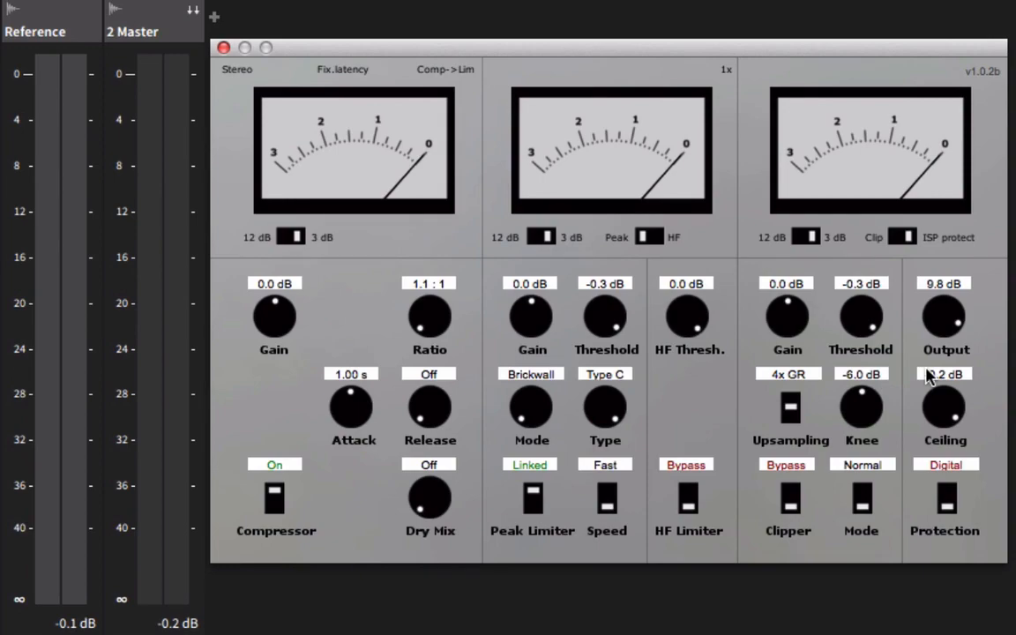
key(space)
drag(954, 337, 983, 302)
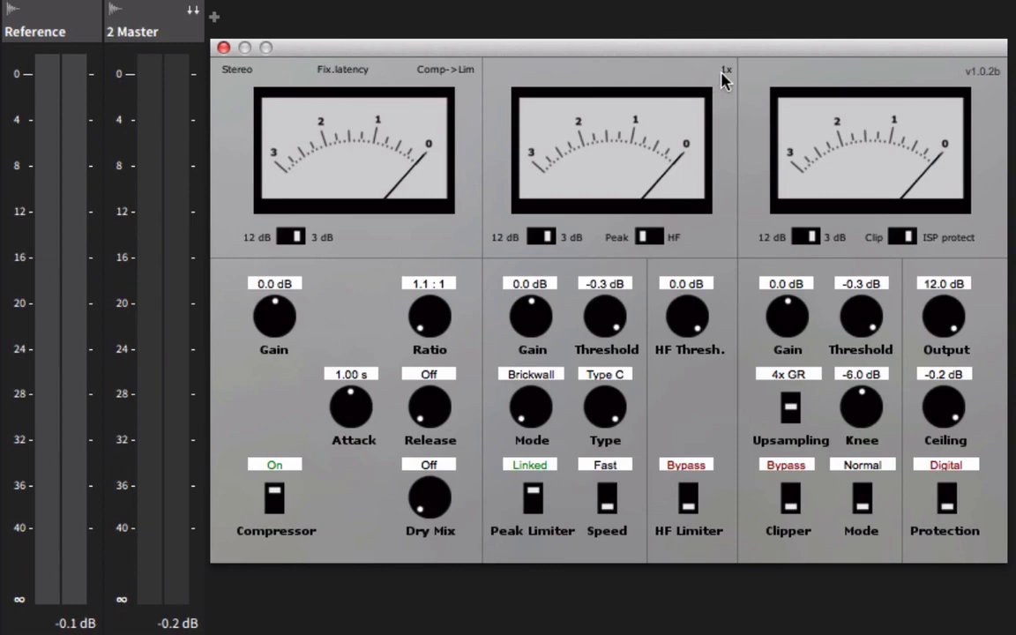
- While playing the track, set the peak limiter's oversampling to 4x and the output protection to ISP Precise
key(space)
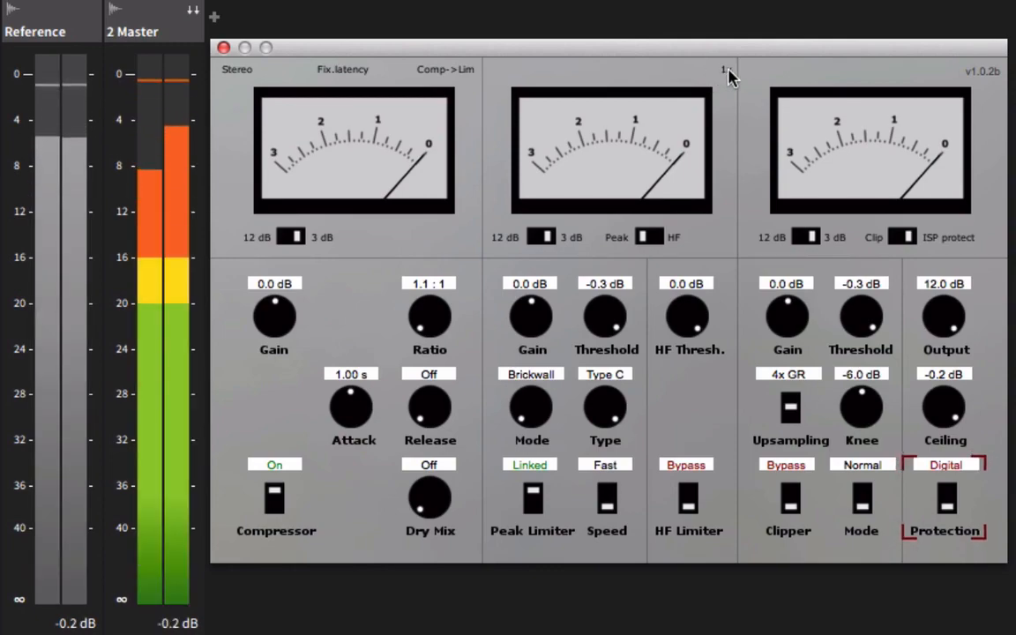
click(728, 69)
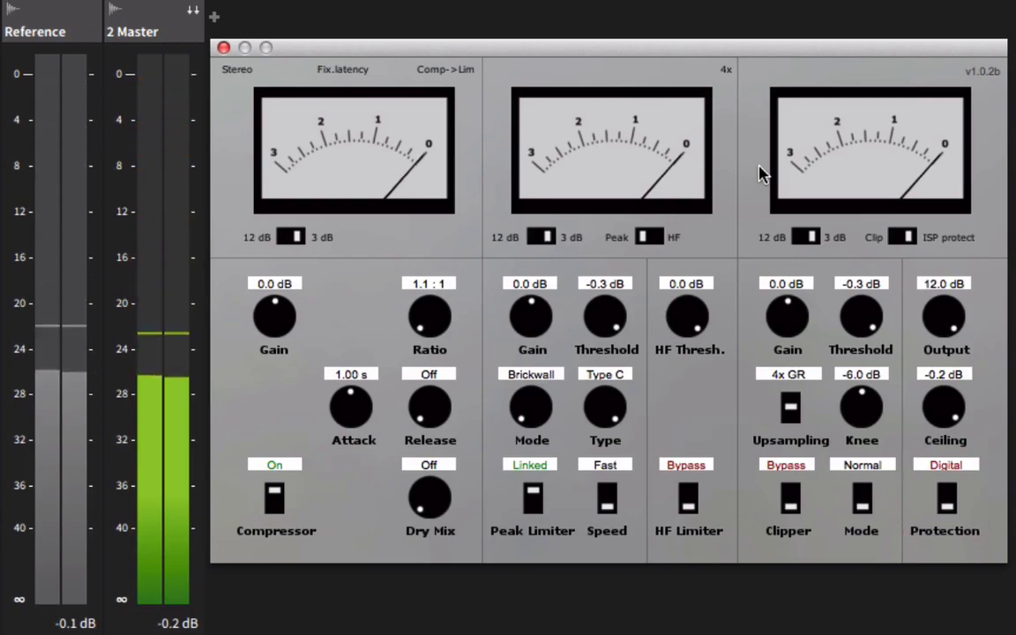
click(949, 510)
click(949, 509)
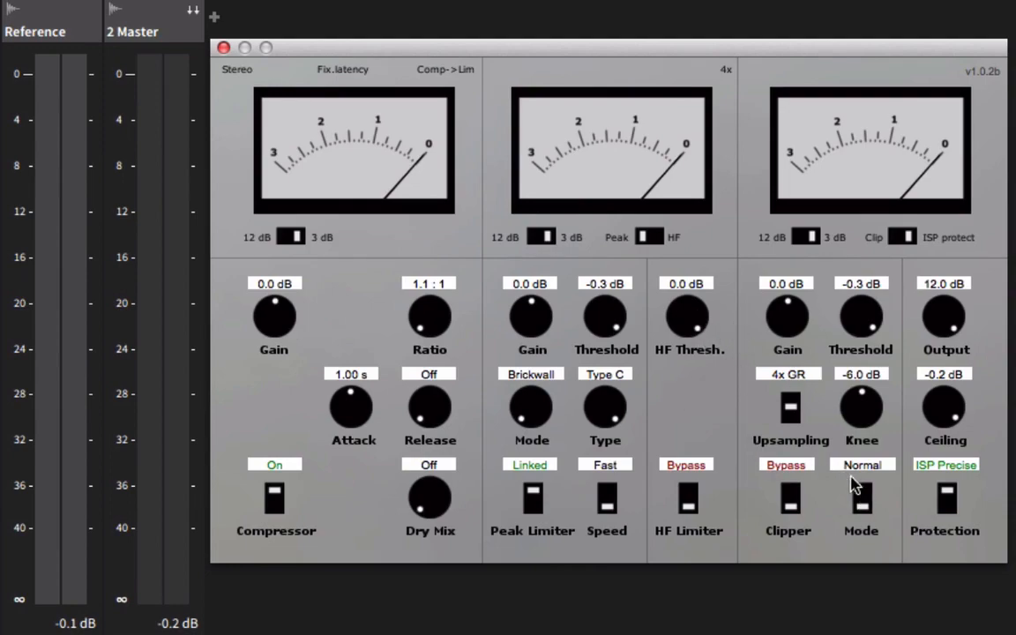
- Cycle through the protection modes, settle on ISP Fast, and bring the output level back to 0 dB
click(947, 503)
click(947, 503)
click(946, 503)
click(946, 503)
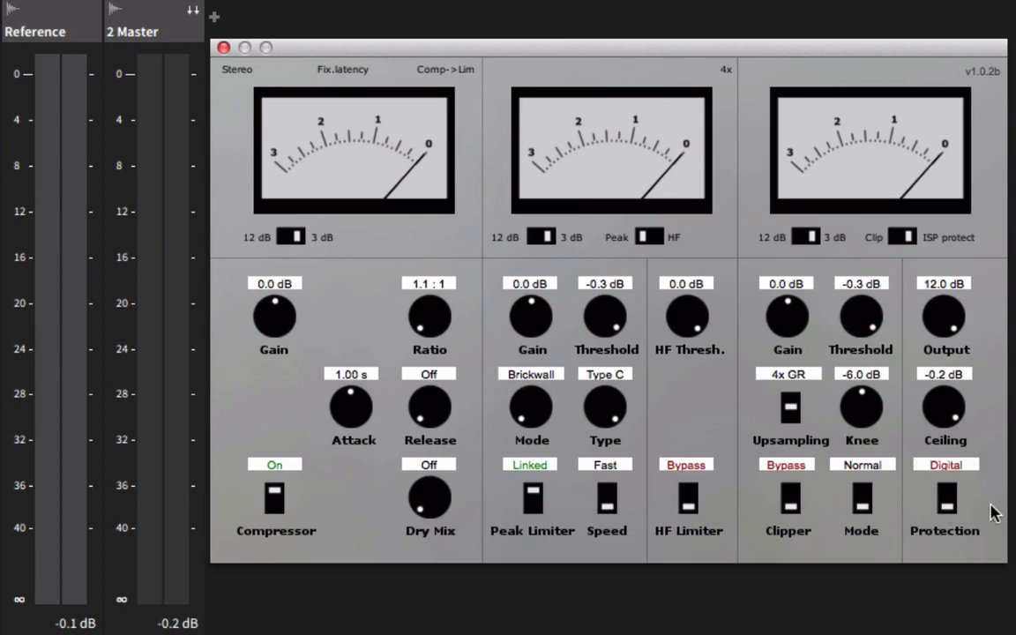
click(946, 502)
drag(946, 324, 975, 477)
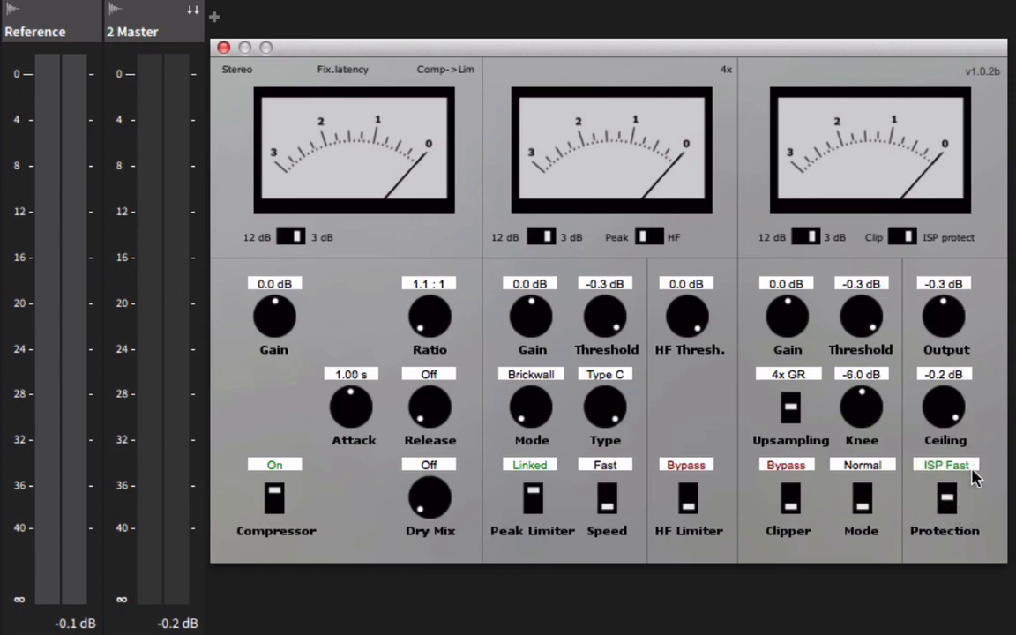
- Set the range of the clipper and ISP protection meter to 12 dB
click(808, 238)
click(805, 238)
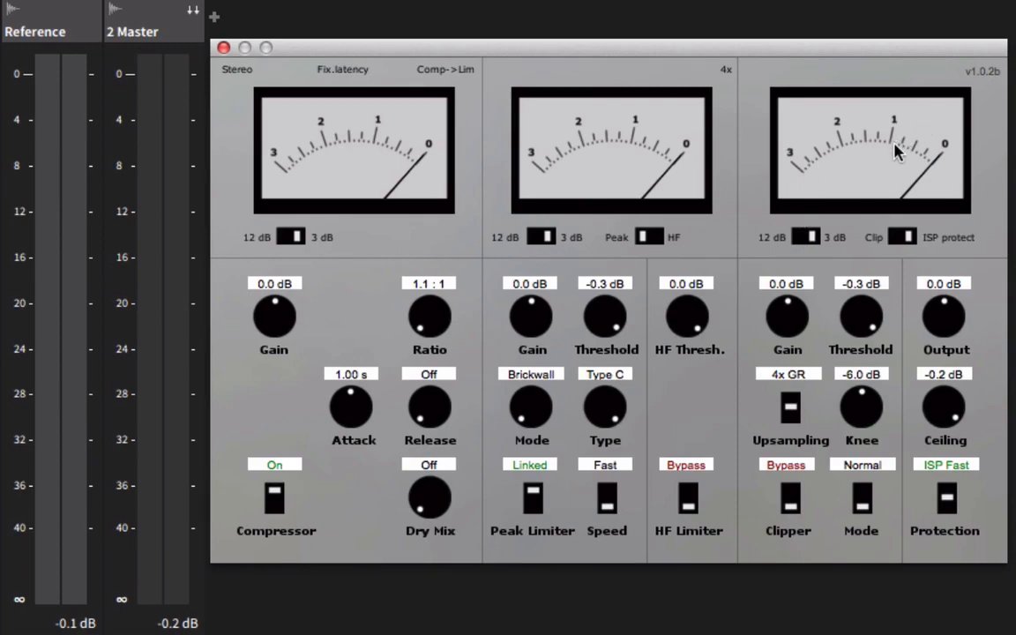
click(810, 239)
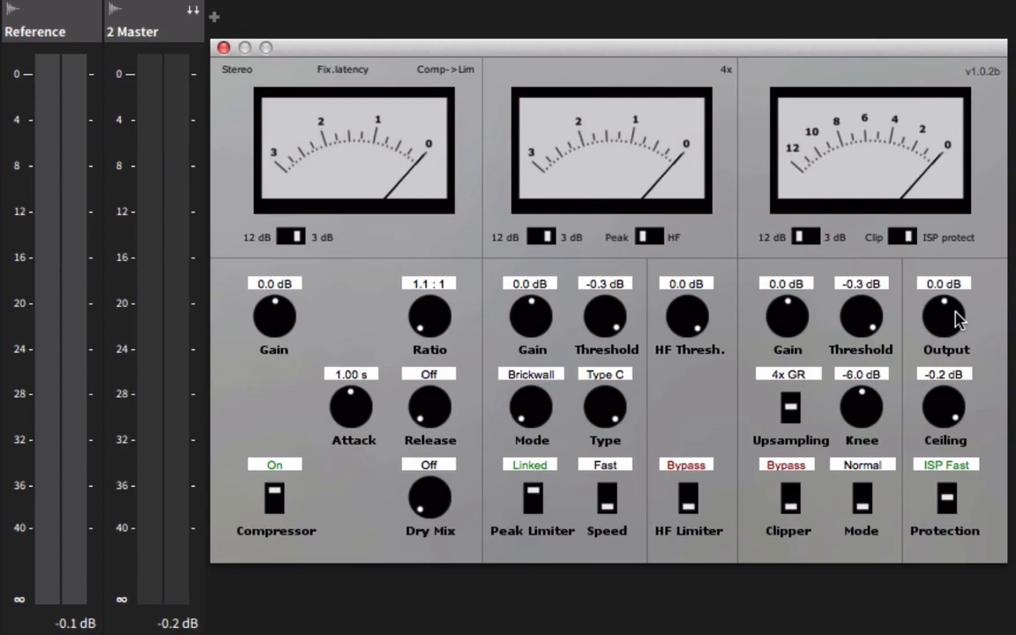
- Raise the output level to 9.4 dB, check the ISP protection meter during playback, and stop the track
scroll(957, 320, up, 5)
drag(959, 319, 964, 250)
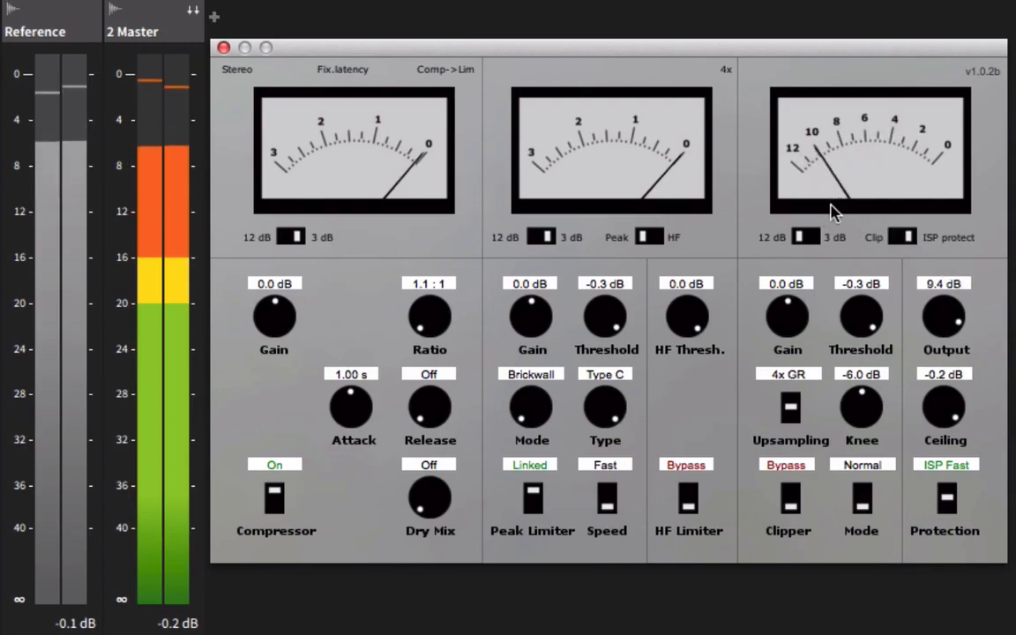
key(space)
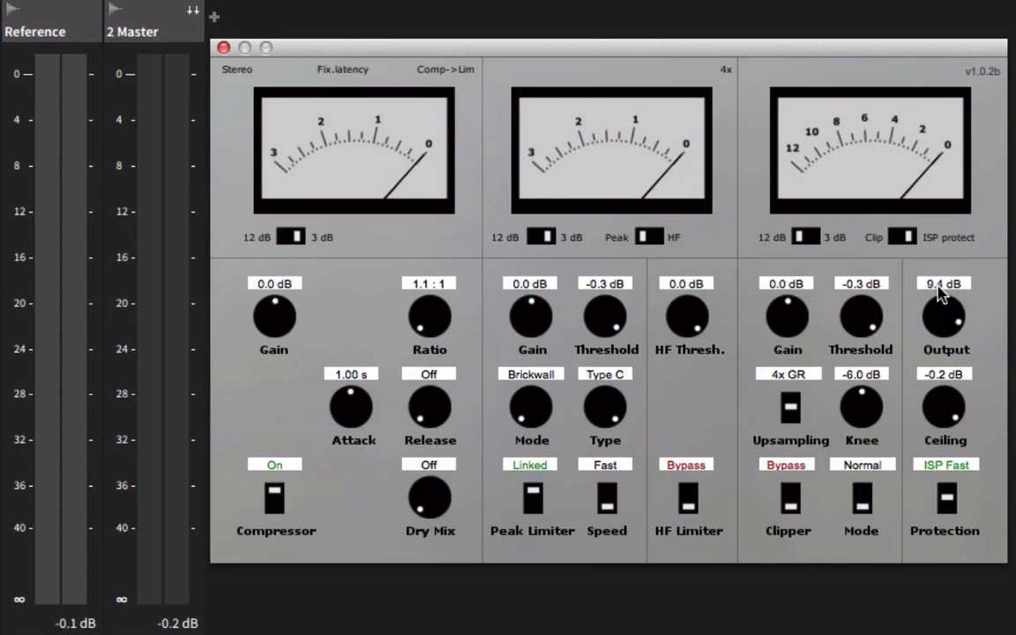
- Raise the output level to 12 dB and audition ISP Precise protection during playback before returning to ISP Fast
drag(946, 323, 997, 182)
key(space)
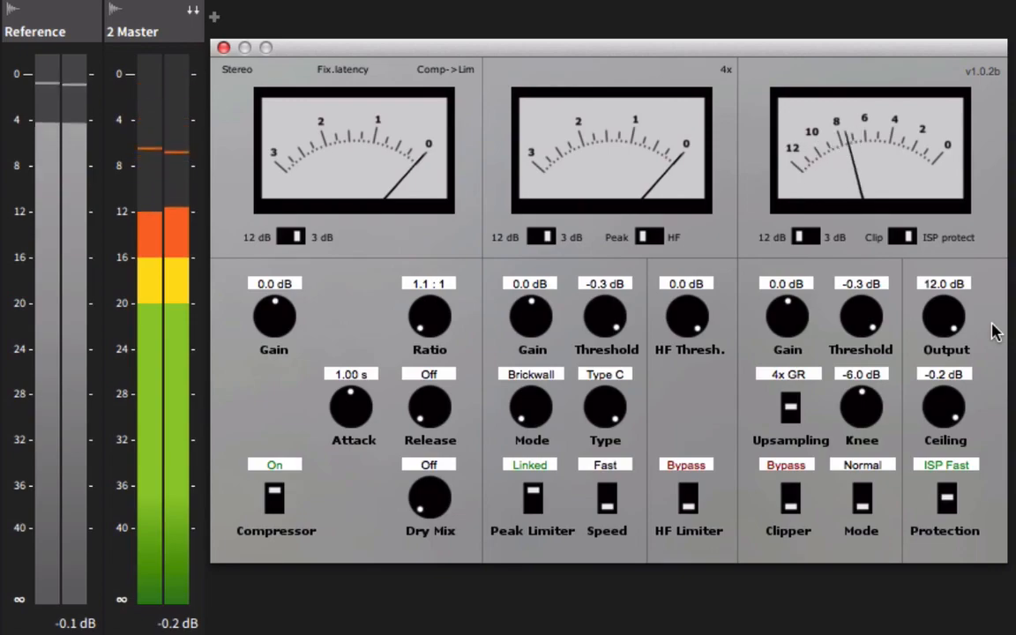
click(948, 499)
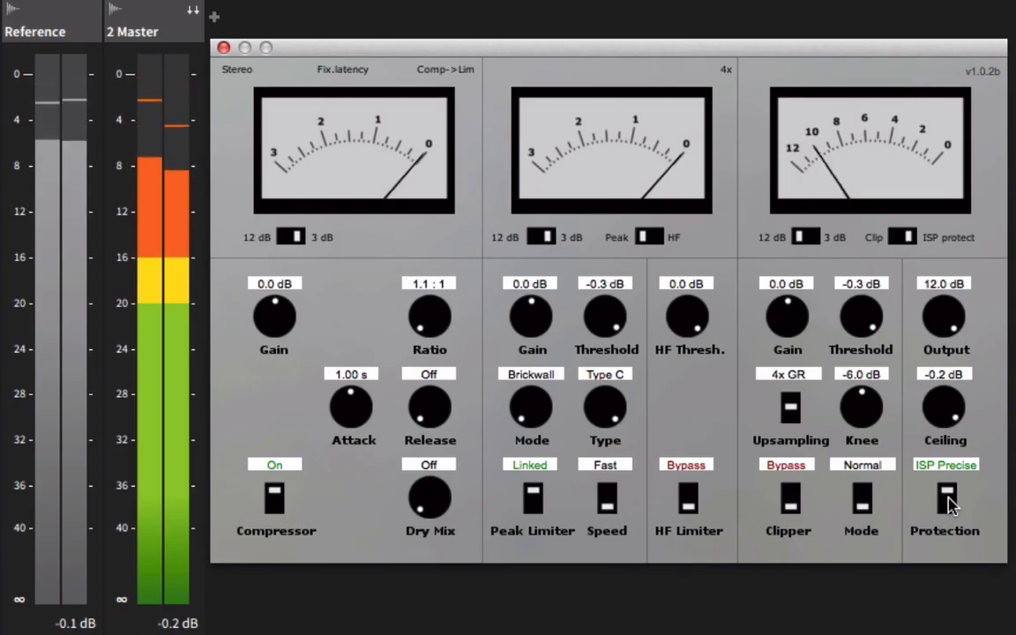
click(948, 499)
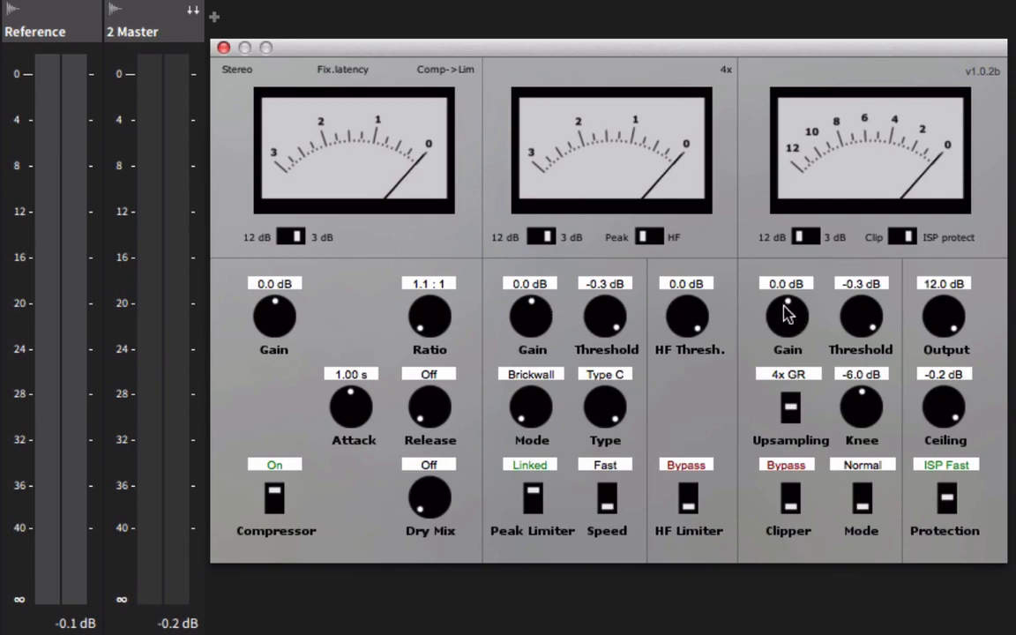
- Reset the output level to 0 dB, raise it to 8.5 dB during playback, and stop the track
drag(940, 316, 967, 458)
key(space)
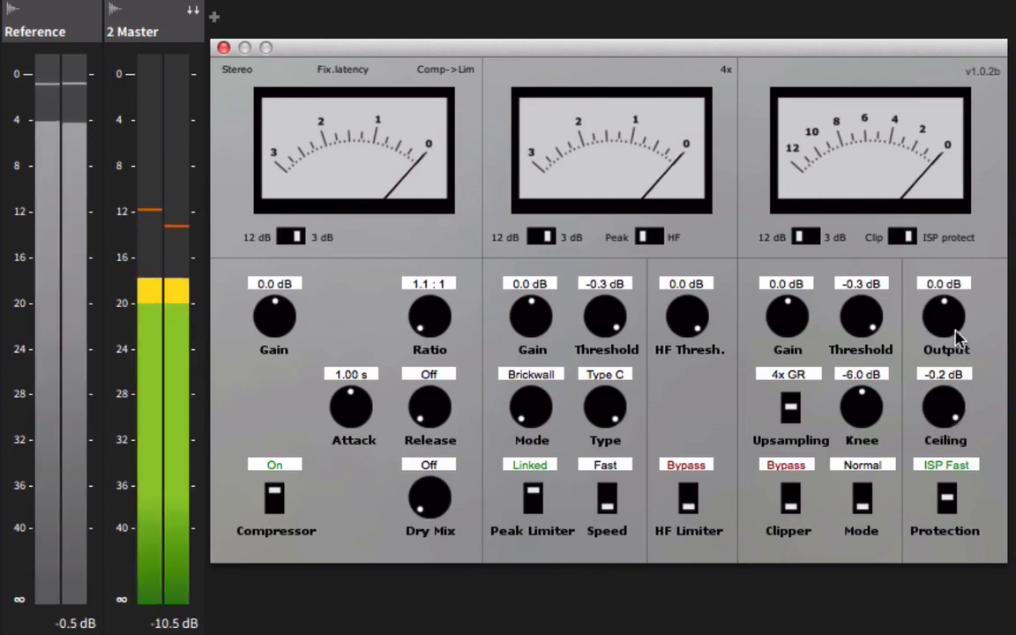
drag(949, 331, 951, 270)
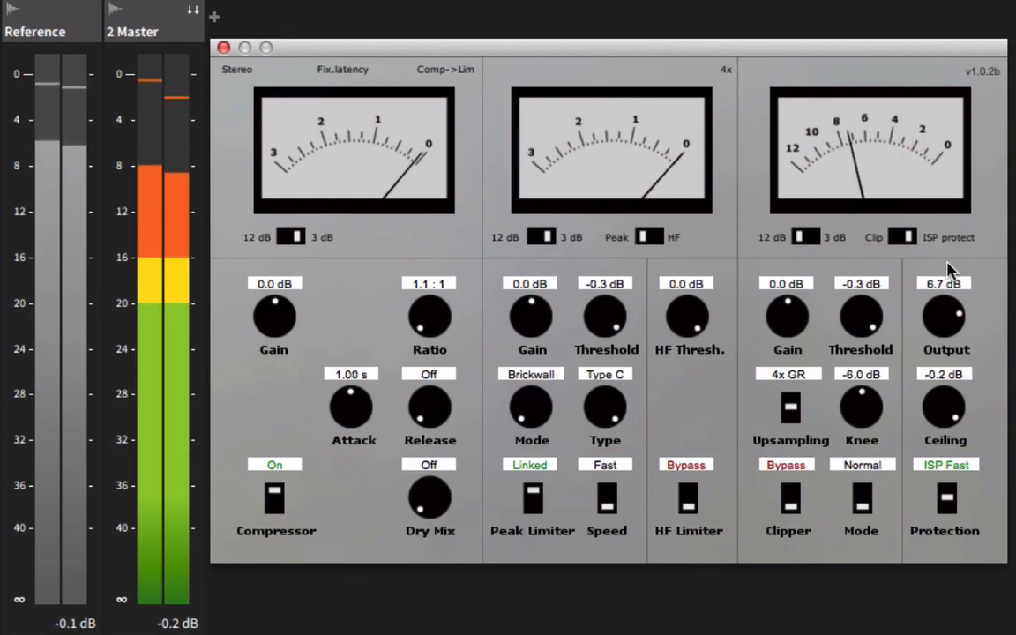
drag(951, 269, 952, 257)
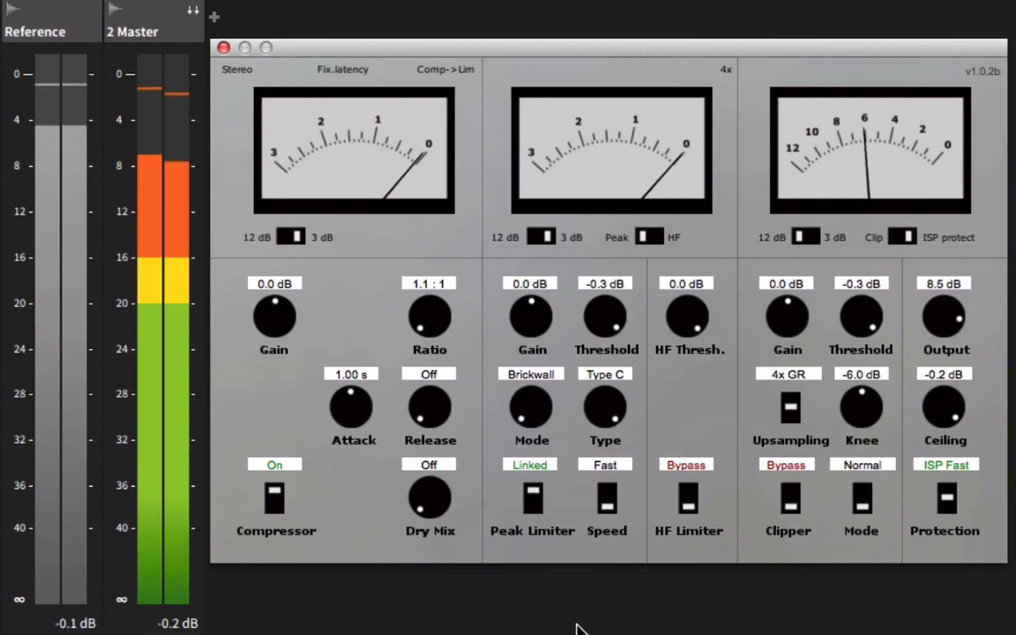
key(space)
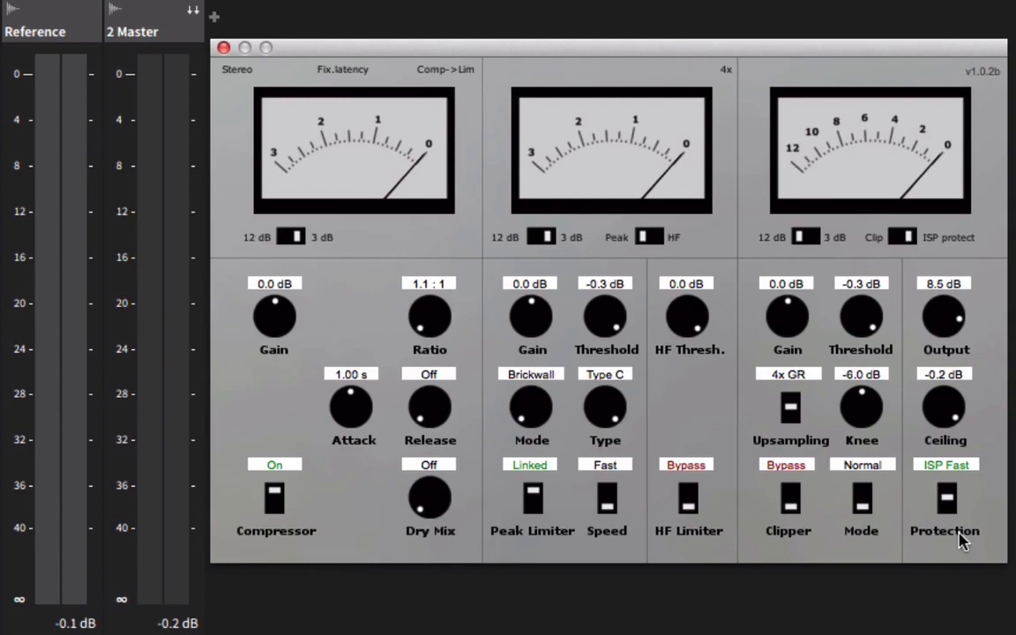
- Compare the Digital, ISP Fast and ISP Precise protection modes, settle on Digital, and return the output level to 0 dB
click(950, 507)
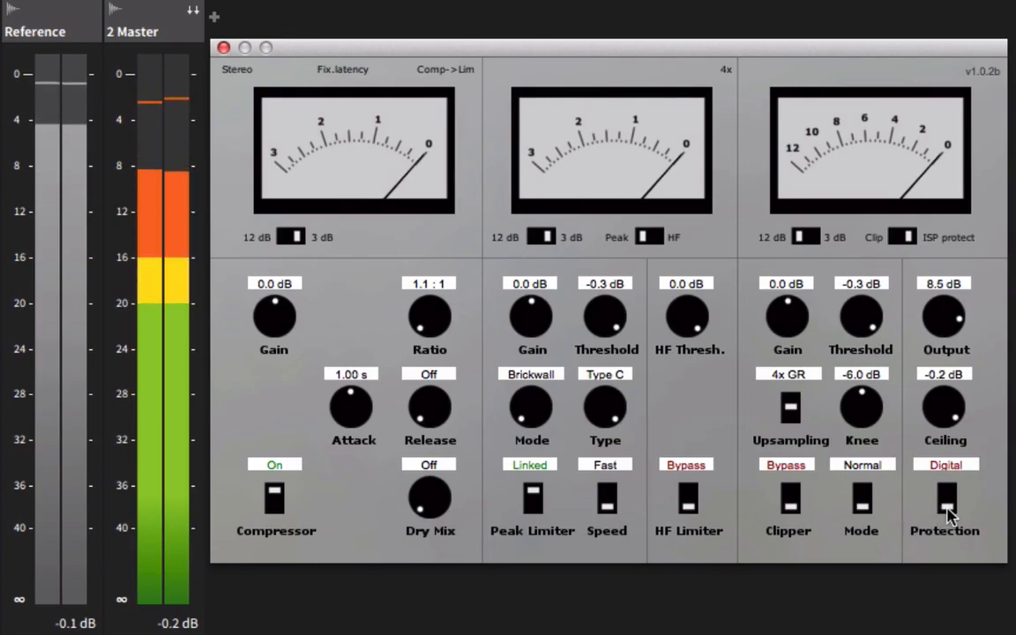
click(947, 501)
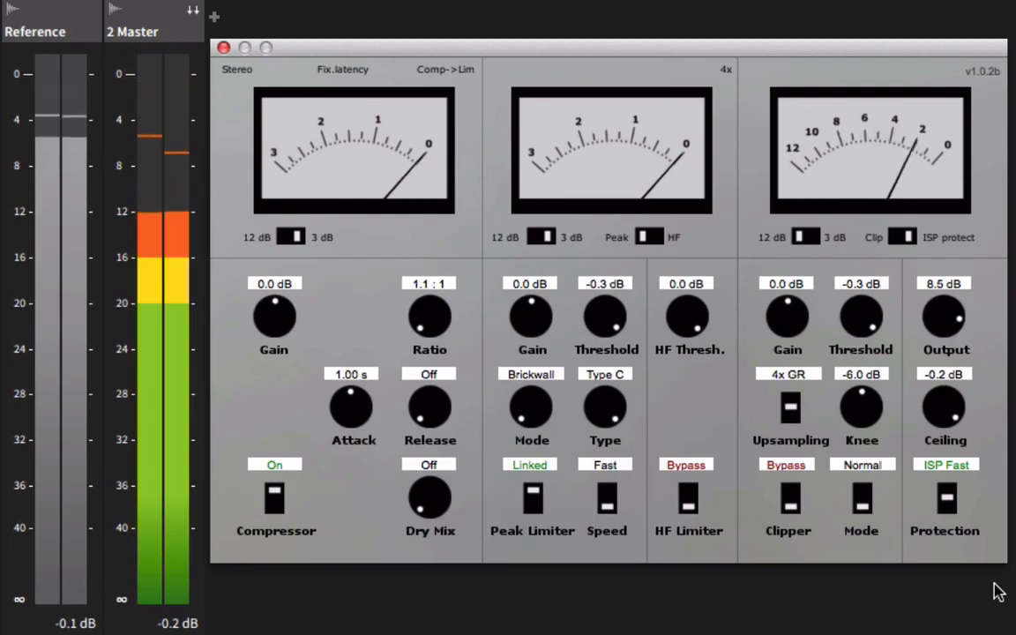
click(944, 499)
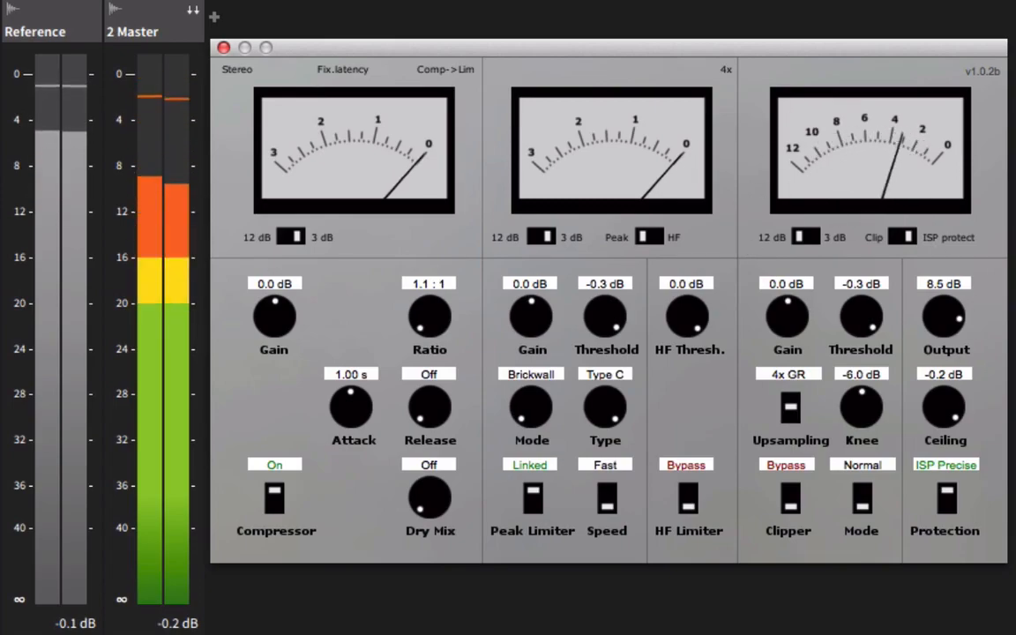
click(949, 498)
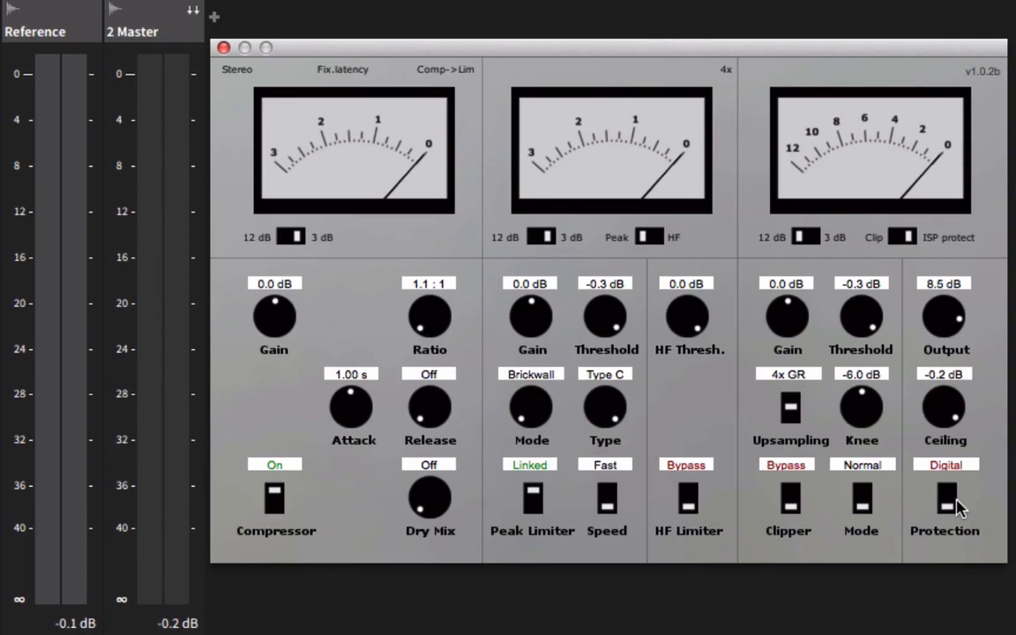
click(949, 503)
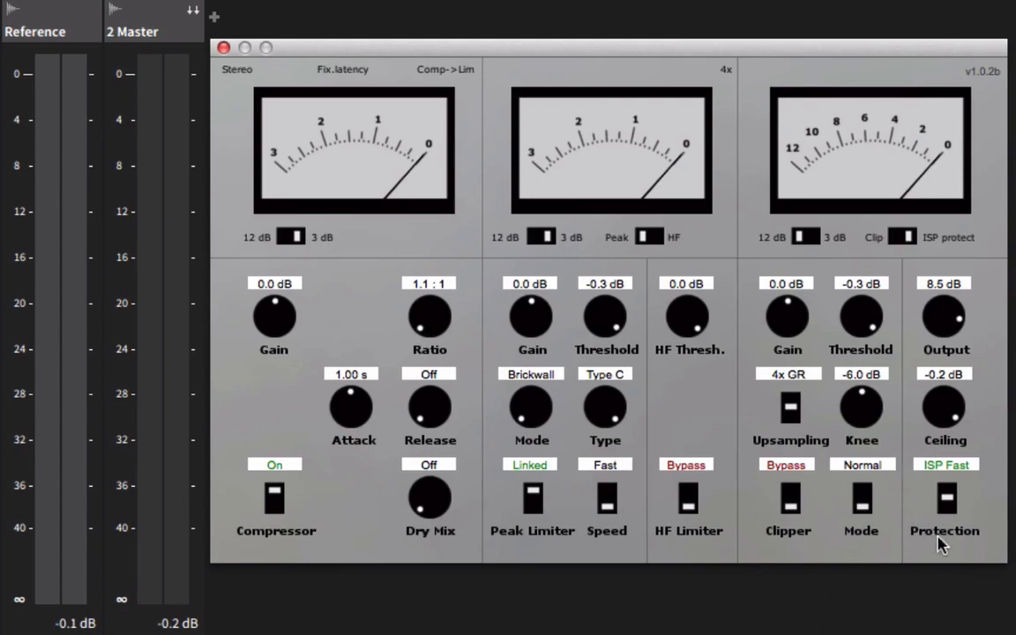
click(948, 503)
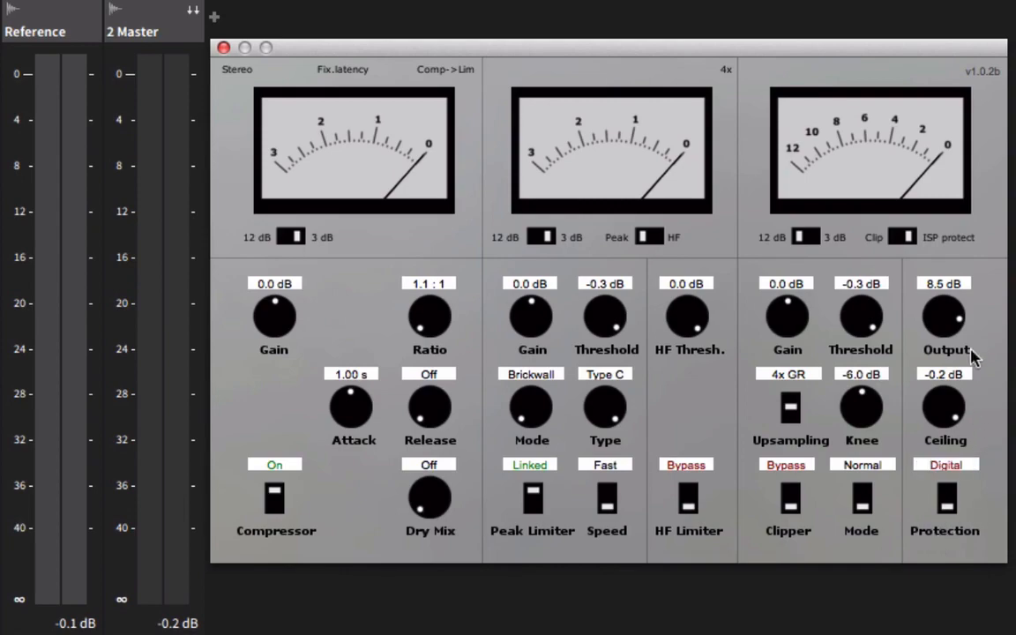
drag(953, 315, 964, 416)
- Switch the output-stage meter to Clip and set the clipper threshold to -0.2 dB
click(909, 240)
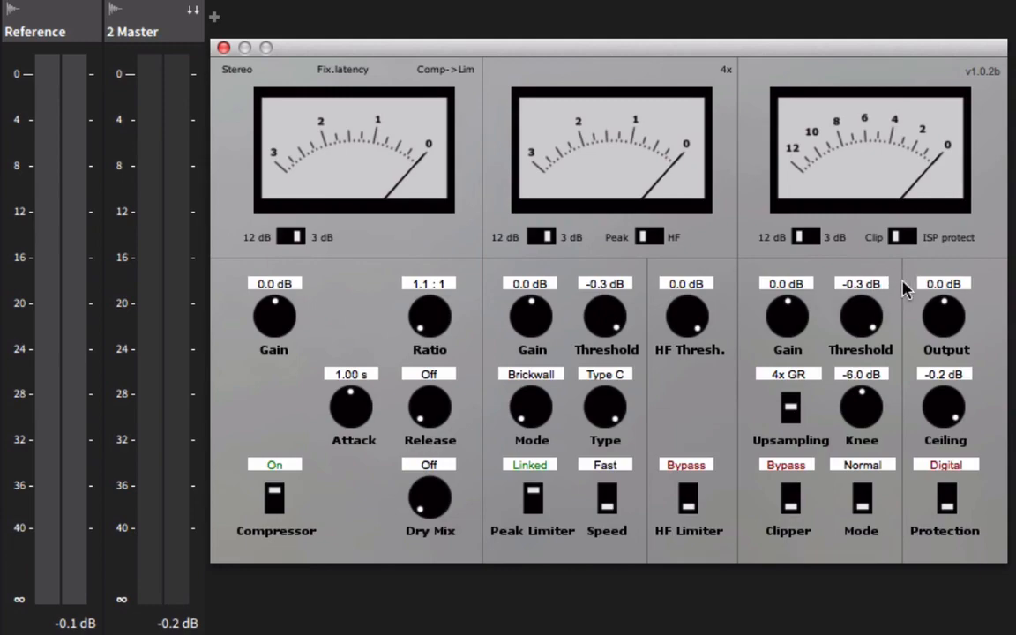
scroll(869, 336, down, 8)
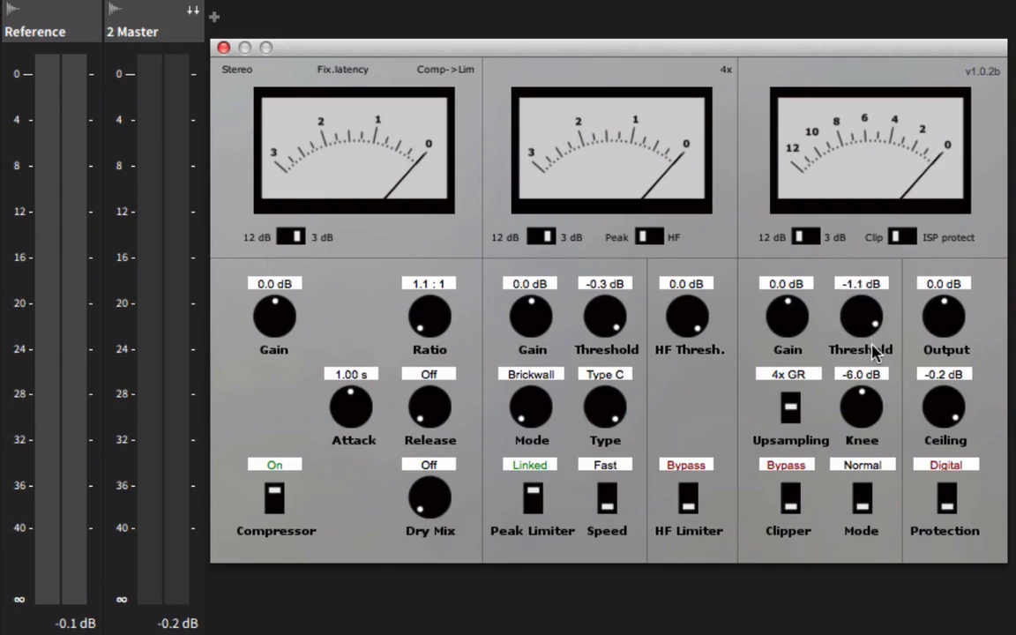
scroll(871, 329, up, 2)
scroll(871, 329, down, 1)
scroll(878, 323, up, 8)
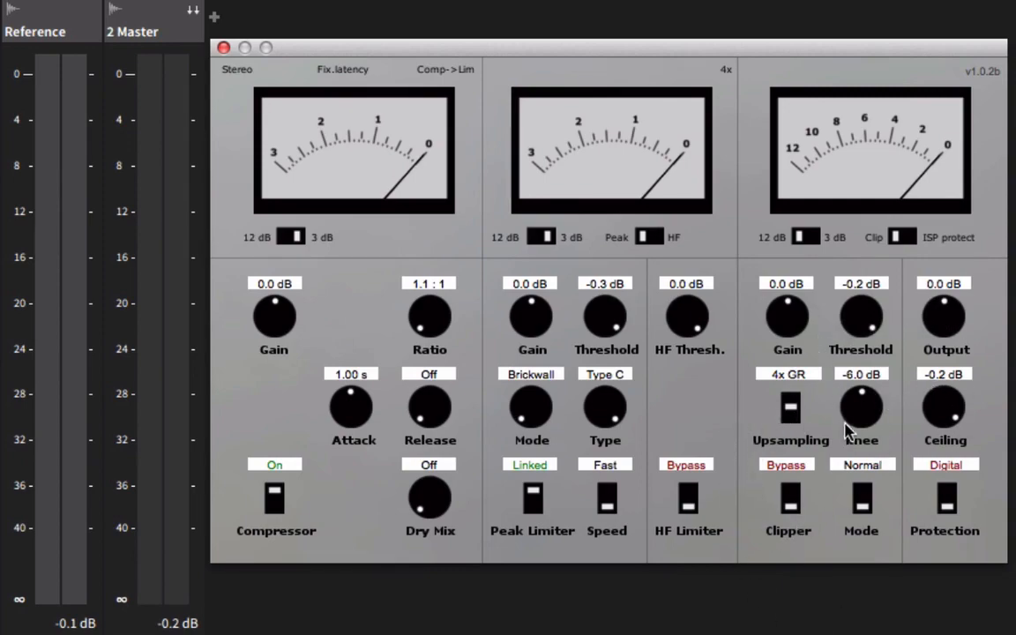
- Turn the clipper on and cycle through its modes back to Normal
click(792, 503)
click(859, 501)
click(861, 503)
click(861, 503)
double_click(862, 504)
click(863, 504)
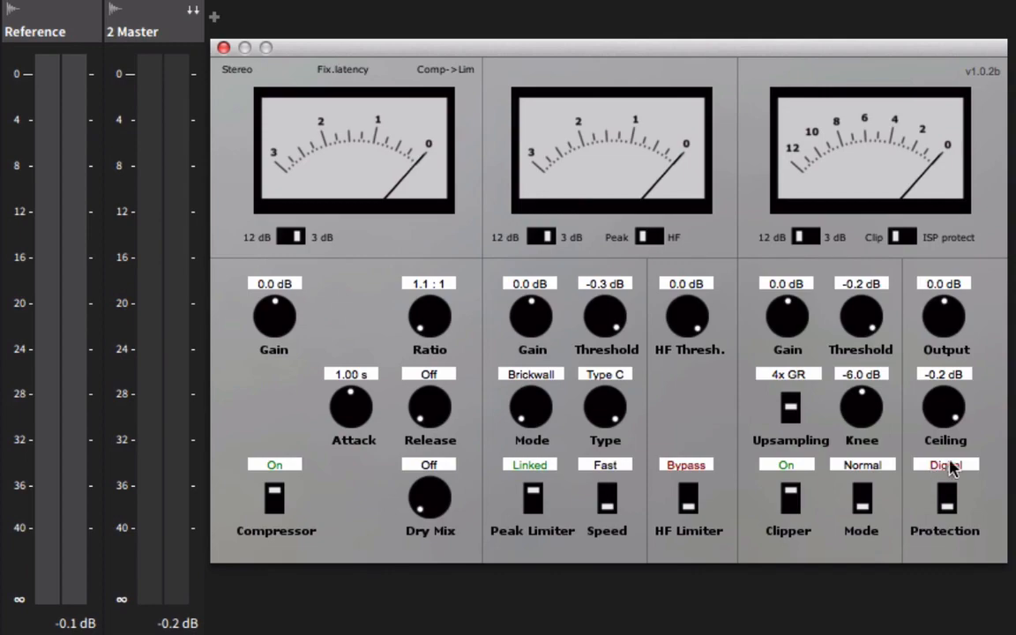
- During playback, raise the clipper gain to 11.3 dB and set the output protection to ISP Fast
key(space)
drag(802, 332, 845, 270)
click(949, 504)
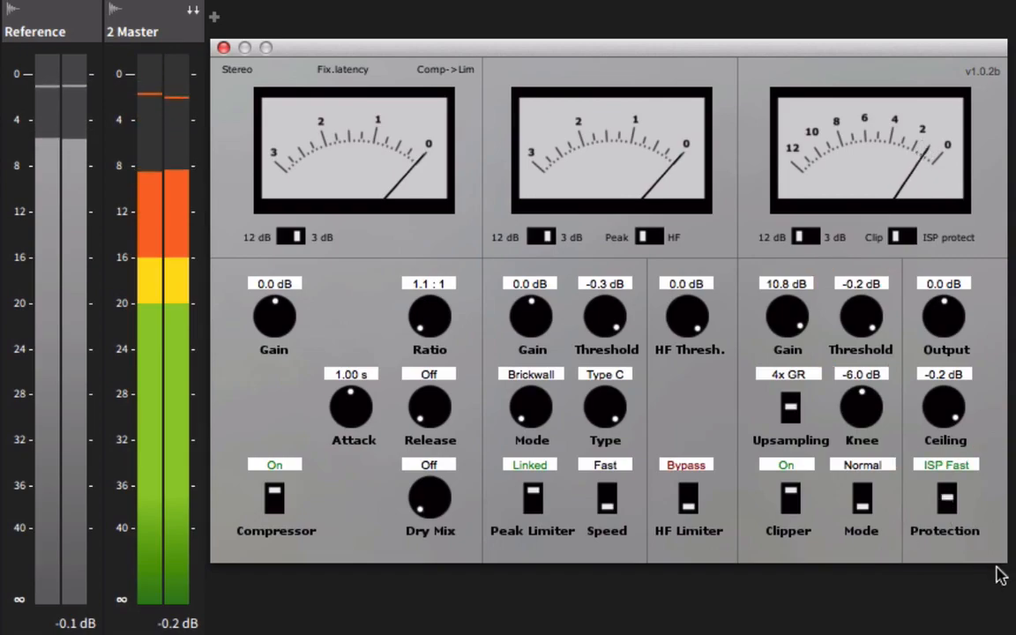
drag(791, 331, 799, 329)
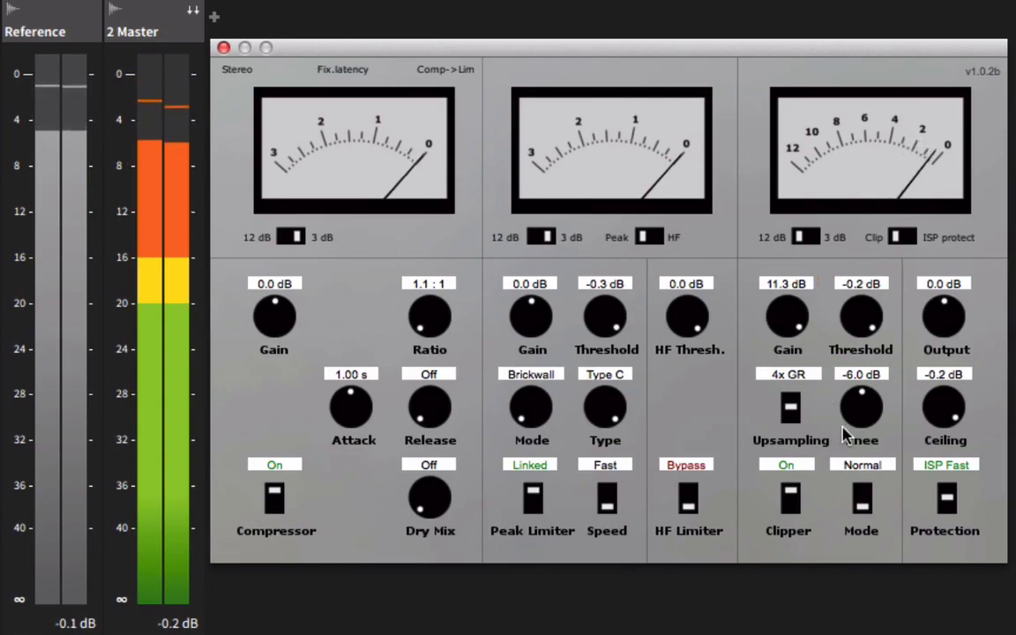
- Lower the clipper knee to -10.8 dB and cycle through the upsampling options back to 4x GR
drag(851, 404, 864, 518)
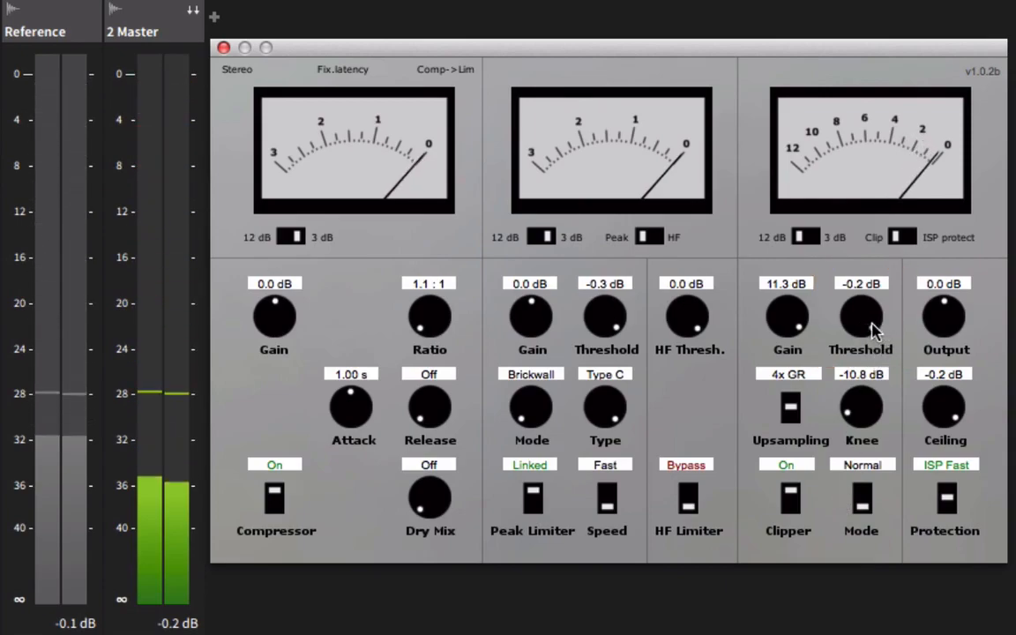
click(797, 419)
click(794, 417)
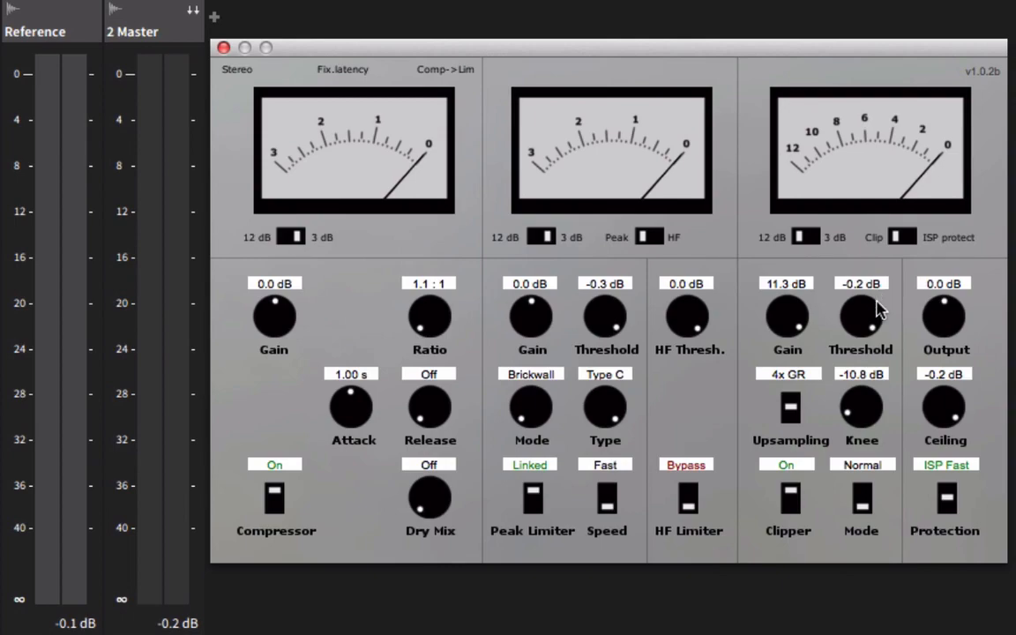
- During playback, set the clipper knee to 0 dB and the clipper threshold to -4.9 dB
key(space)
drag(860, 319, 872, 104)
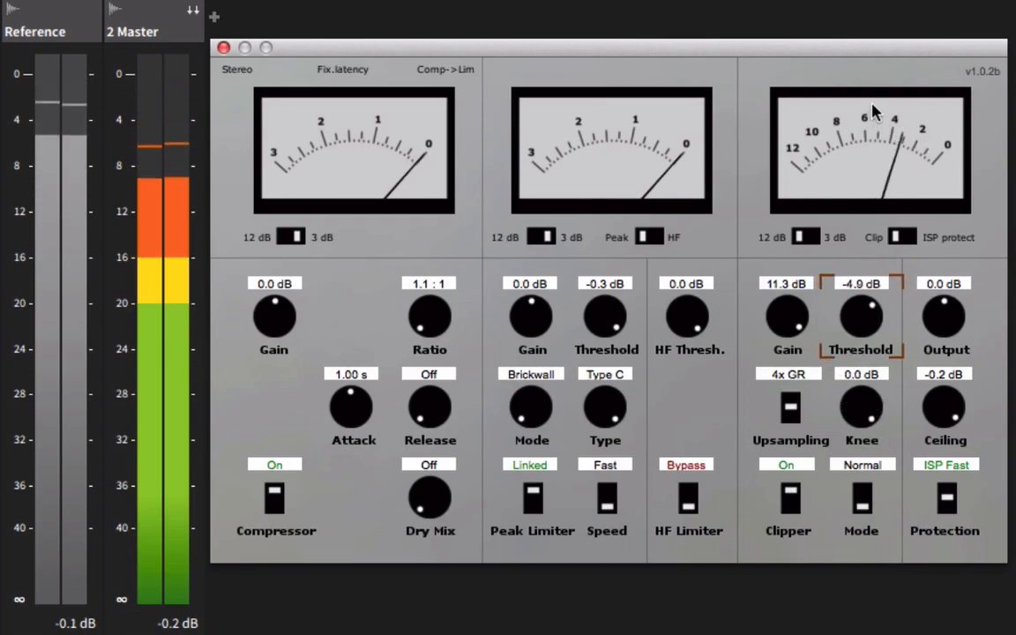
- Set the clipper knee to -12 dB, pause playback, and resume it with the knee at -6.4 dB
double_click(863, 418)
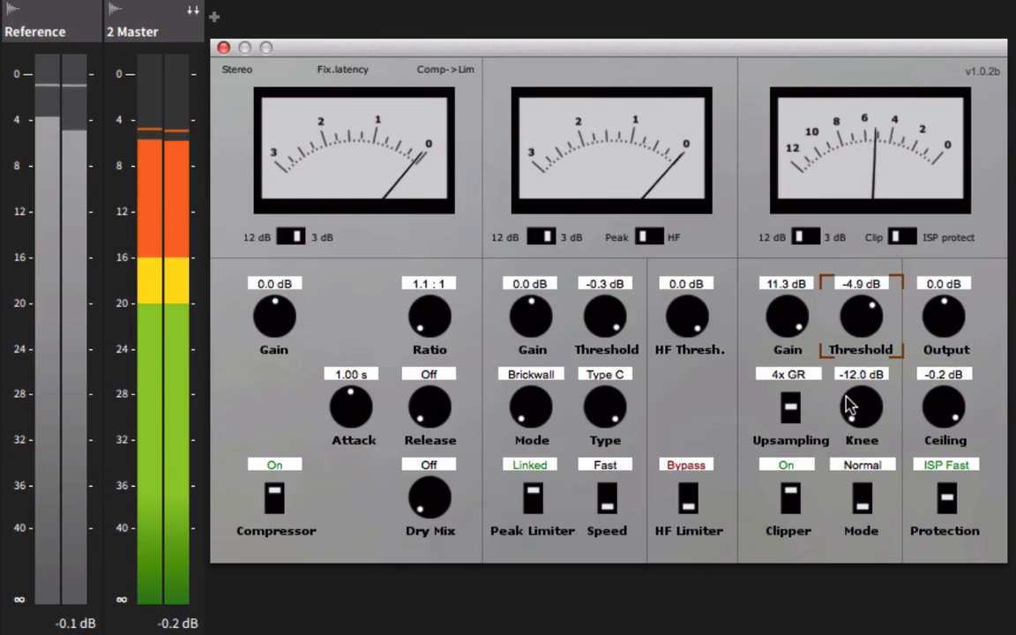
key(space)
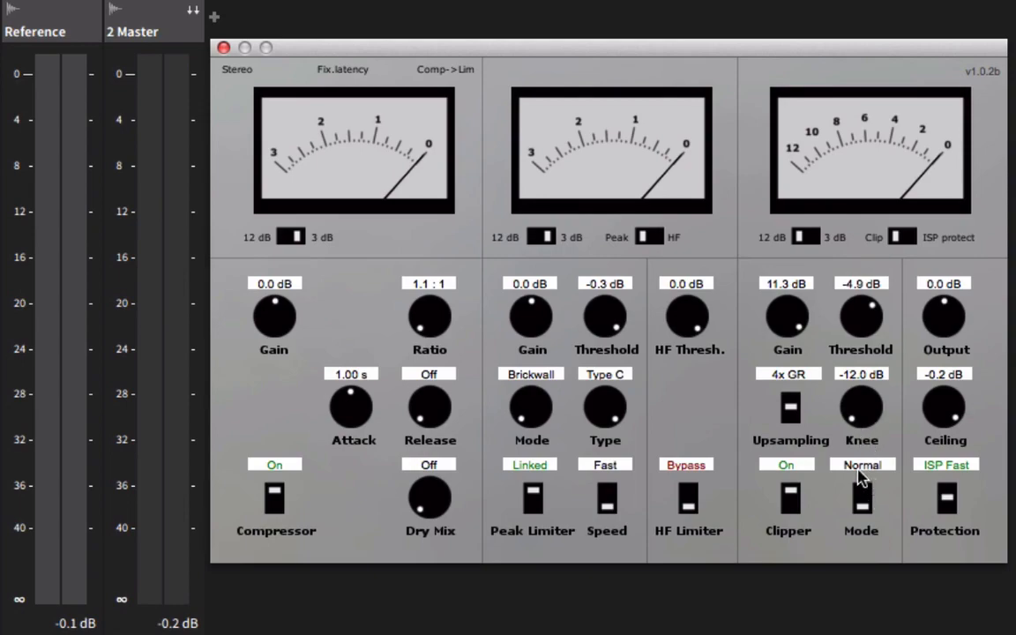
drag(878, 424, 885, 329)
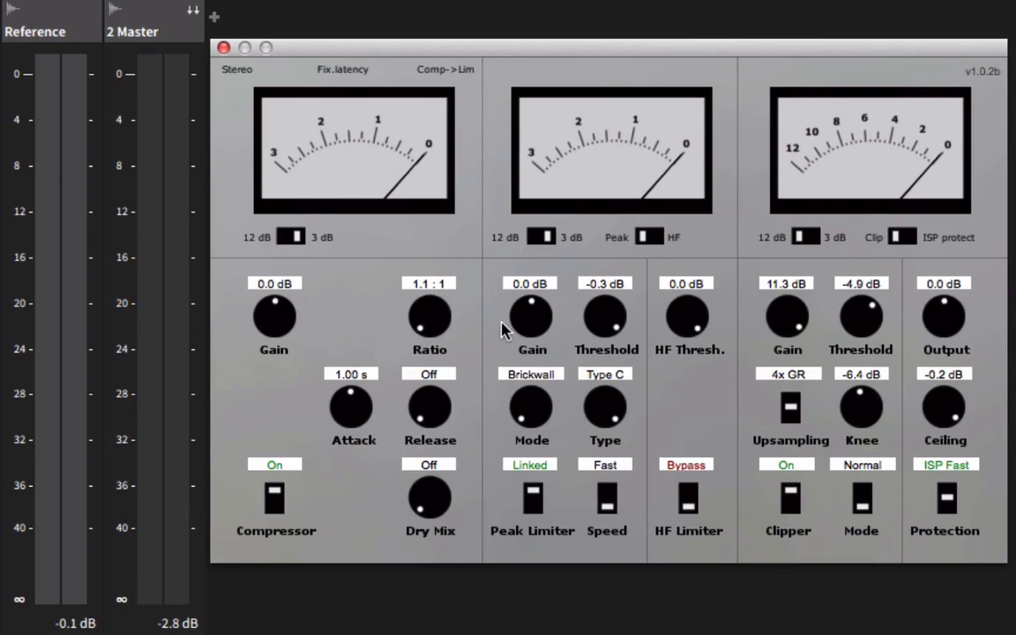
key(space)
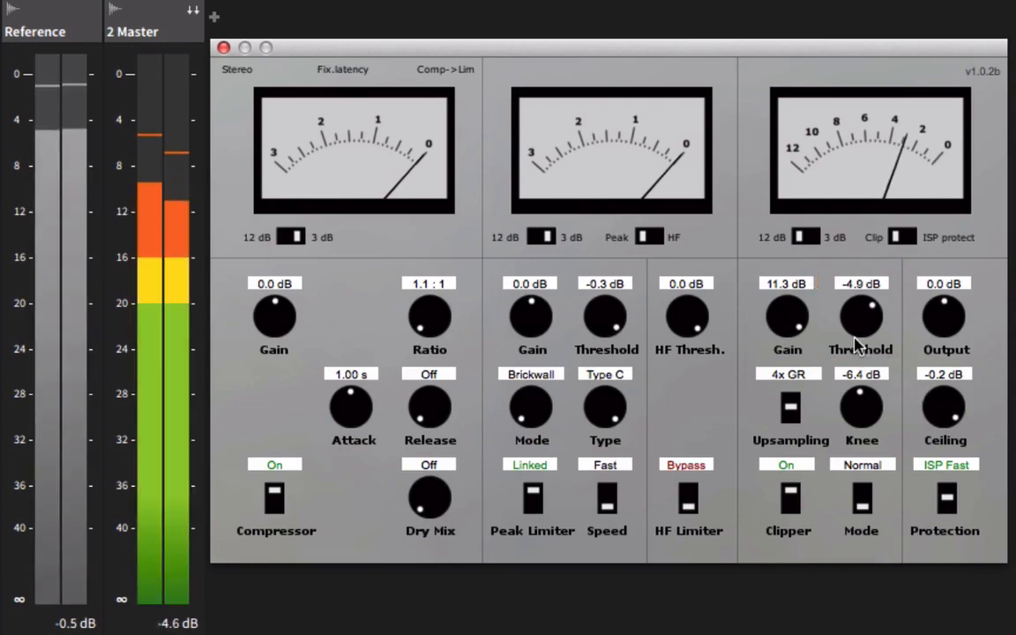
- During playback, set the clipper gain to 10.1 dB, the threshold to -1.1 dB and the knee to -10 dB
drag(860, 350, 858, 306)
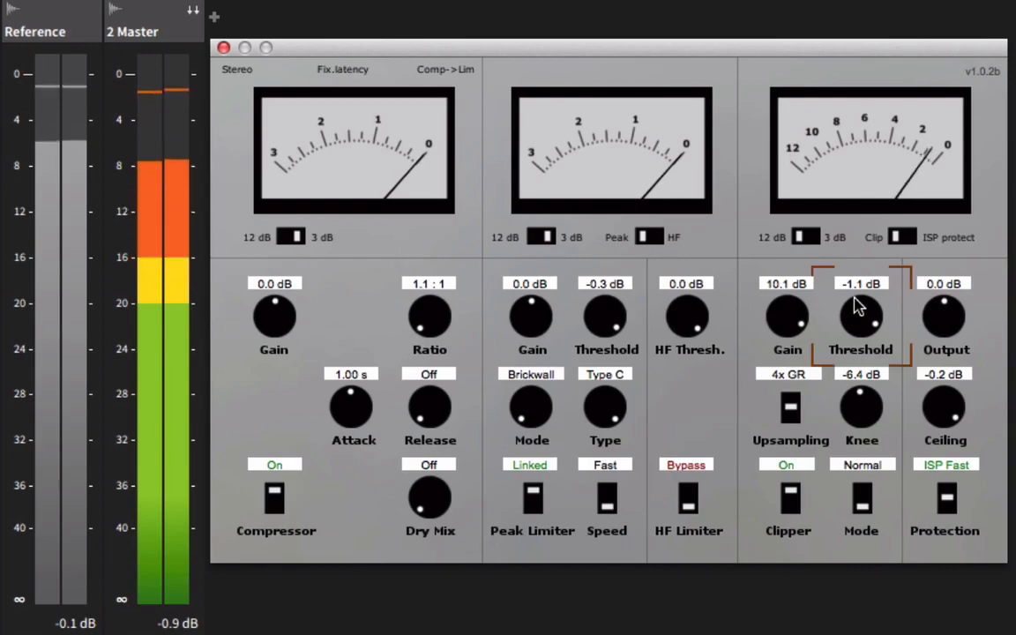
drag(869, 414, 876, 452)
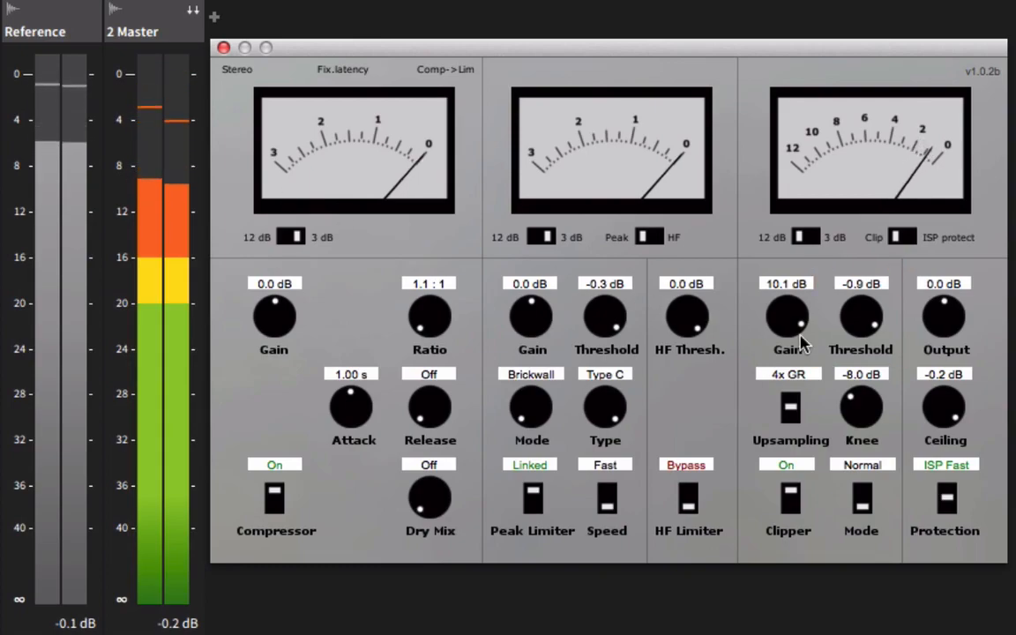
drag(853, 326, 853, 326)
drag(867, 381, 869, 420)
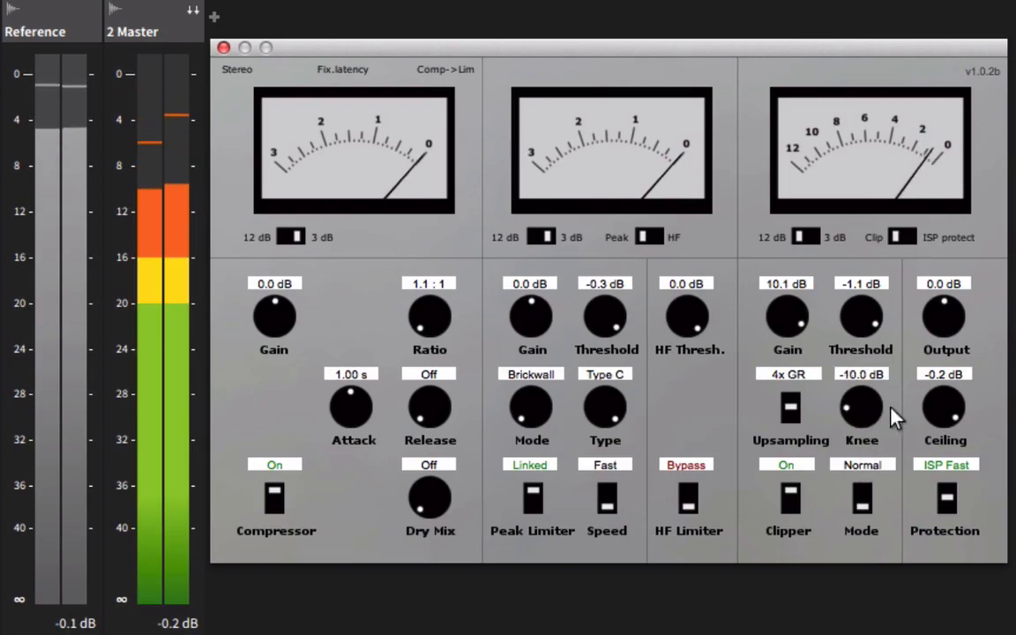
- Switch the clipper meter to ISP protect, raise the output to 4.3 dB and stop playback
mouse_move(941, 315)
mouse_down()
mouse_move(951, 325)
mouse_move(930, 261)
mouse_move(957, 328)
mouse_up()
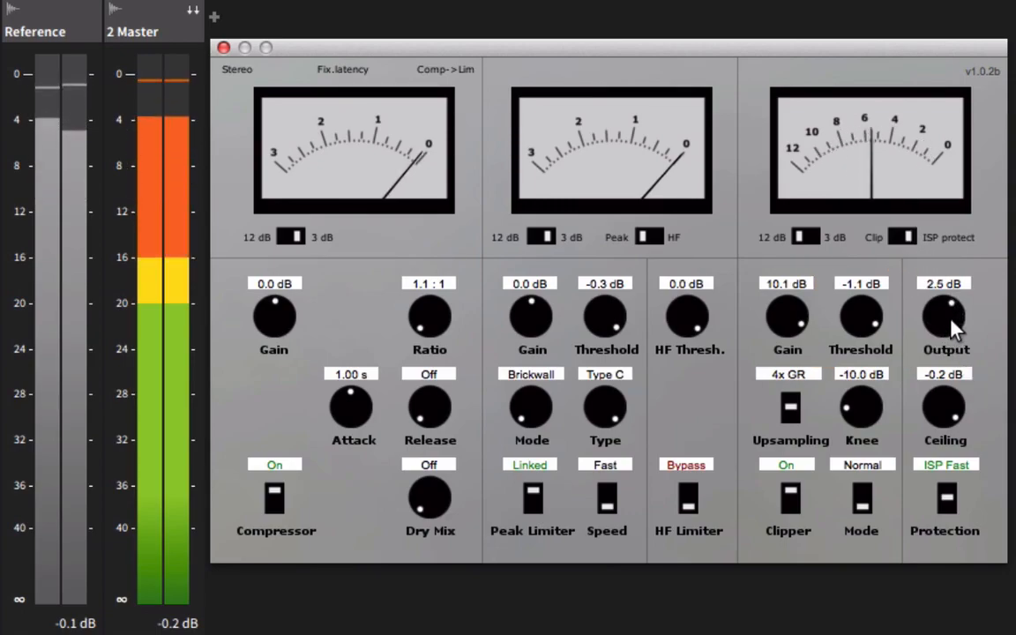
drag(952, 328, 955, 316)
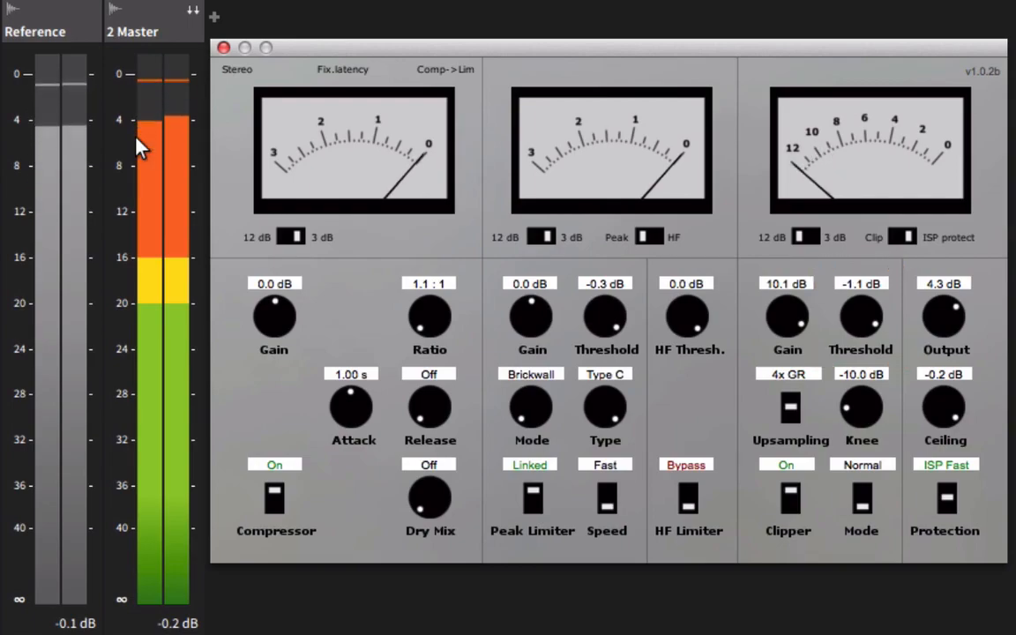
key(space)
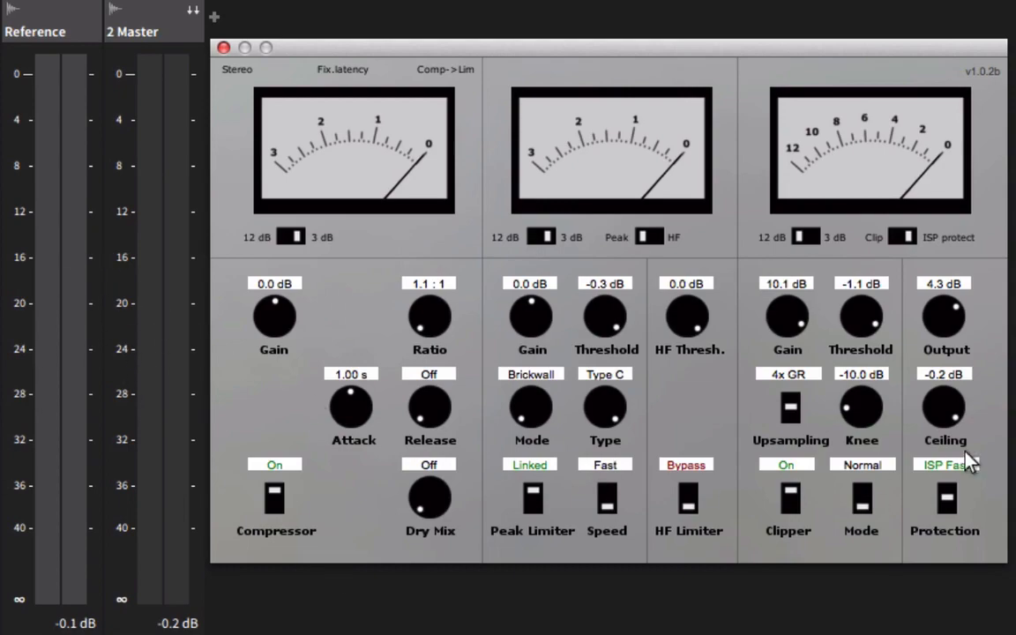
- Set the clipper knee to -10.3 dB, bypass the clipper and reset the output to 0 dB
drag(882, 432, 834, 358)
click(789, 499)
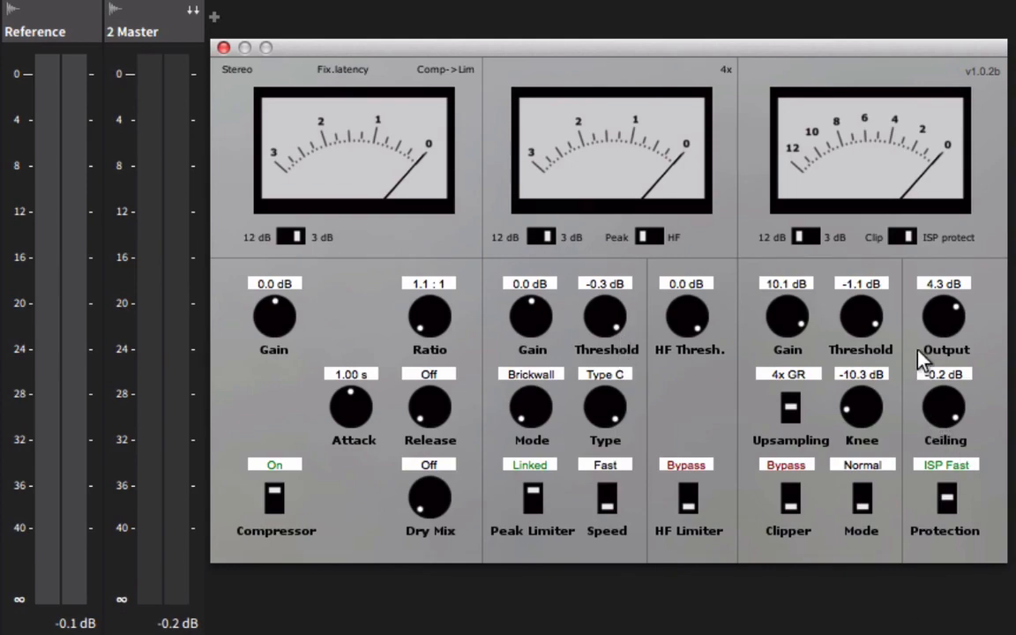
drag(942, 335, 956, 390)
- Cycle through the peak limiter modes and return to Brickwall
drag(529, 419, 560, 415)
scroll(962, 346, down, 3)
scroll(962, 344, down, 2)
scroll(962, 344, up, 4)
scroll(962, 342, down, 4)
scroll(960, 344, up, 6)
- Step through the peak limiter types down to Type A and return to Type C
drag(608, 442, 607, 361)
drag(599, 406, 598, 298)
drag(617, 419, 618, 476)
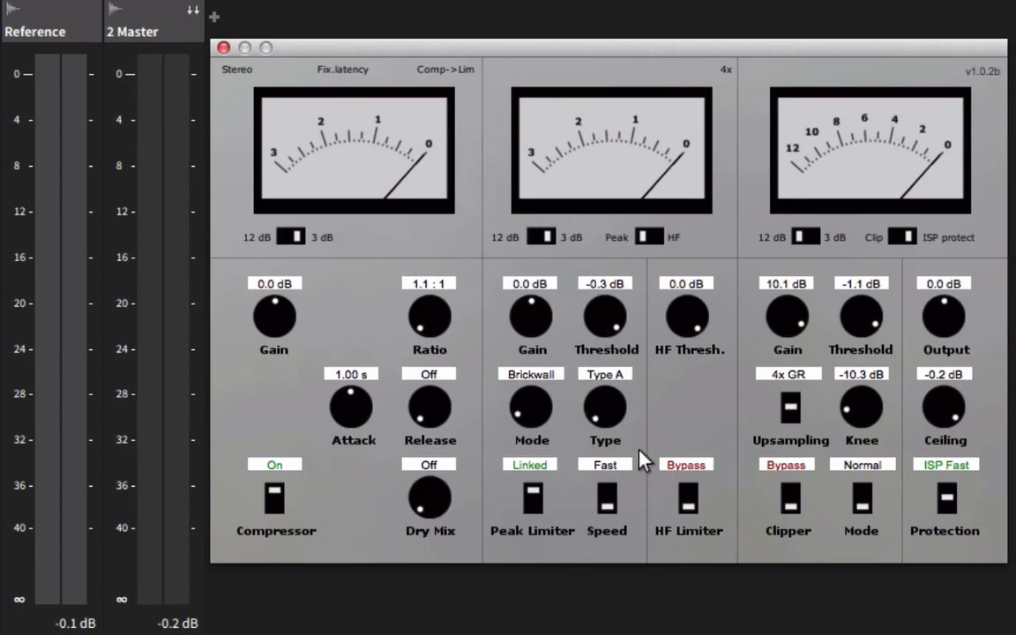
drag(604, 291, 622, 148)
- Switch the peak limiter meter to the 12 dB range and raise the limiter gain to 10.9 dB
click(542, 237)
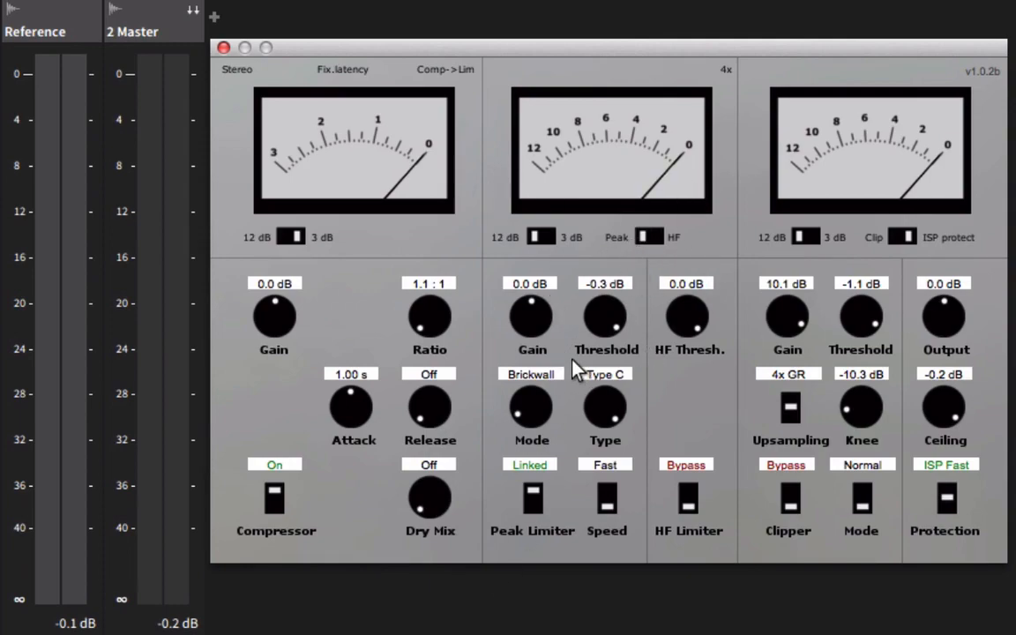
drag(547, 325, 556, 227)
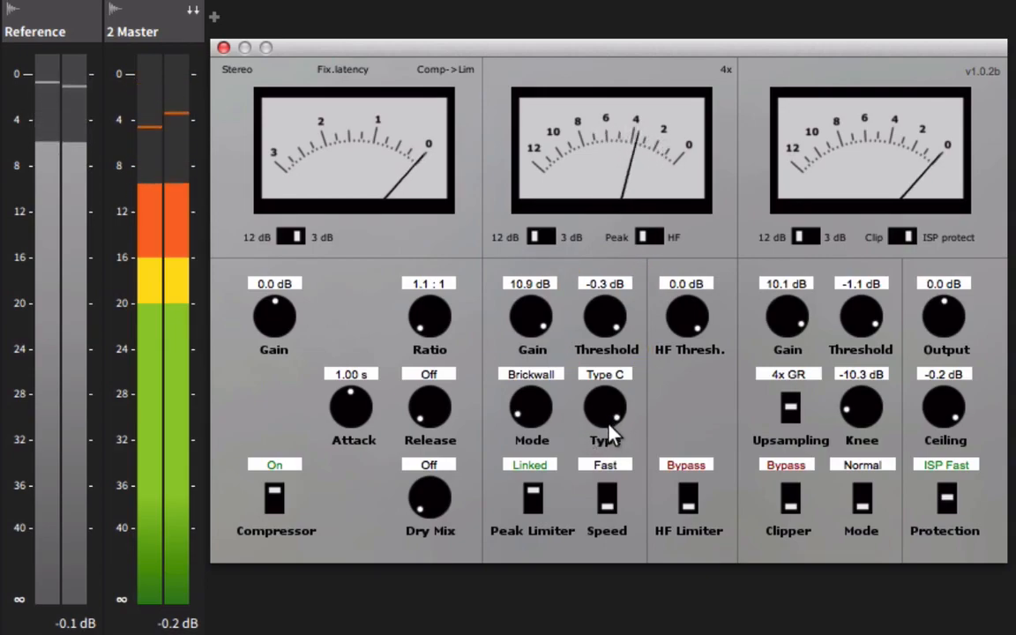
- During playback, audition the peak limiter's Type III, Type II and Type I, ending on Type A
drag(608, 452, 619, 473)
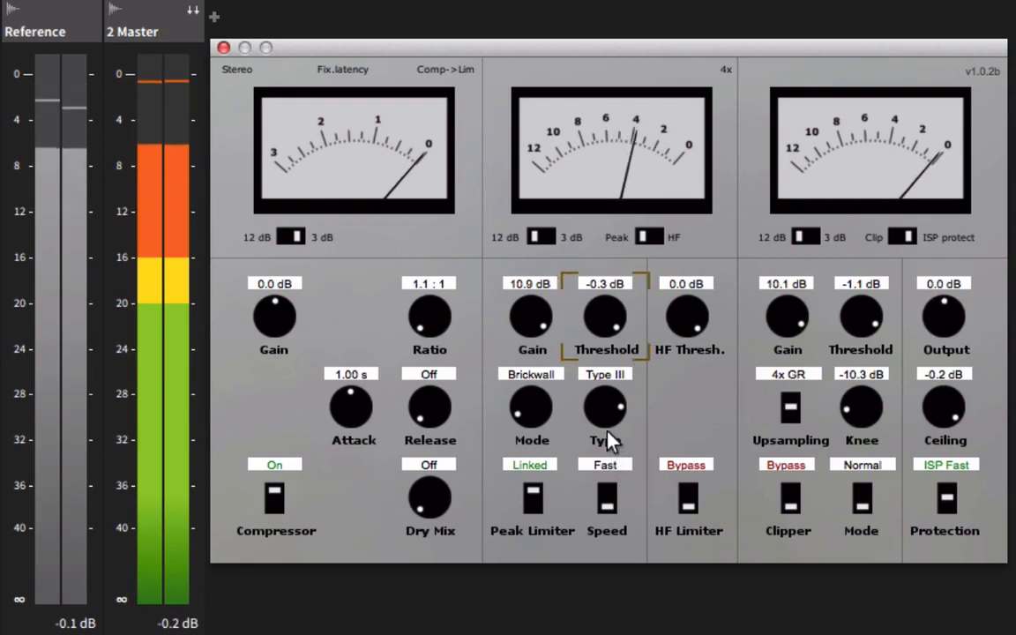
drag(605, 422, 605, 493)
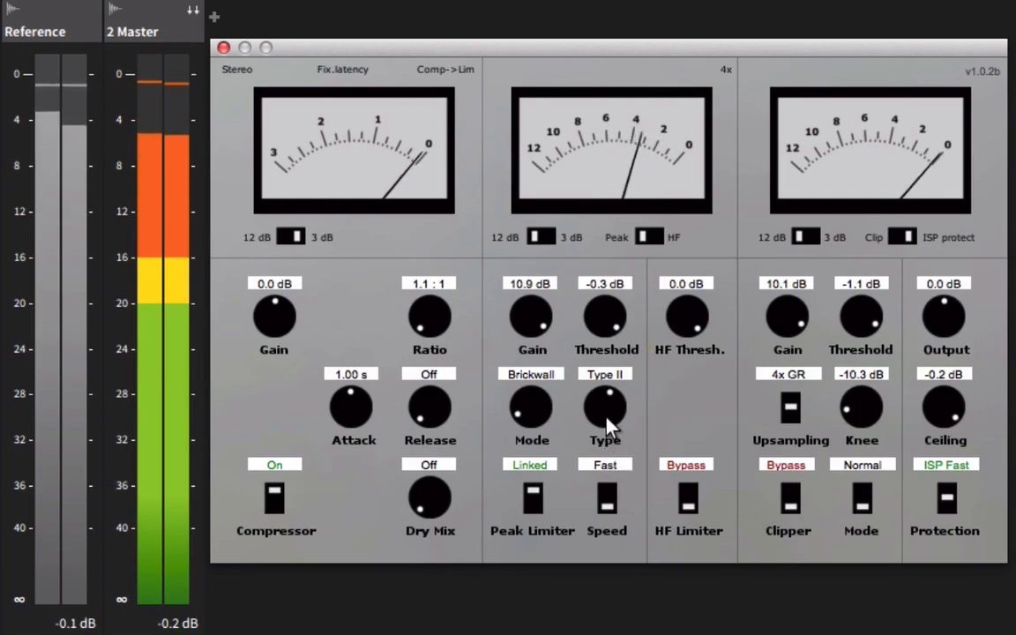
drag(608, 426, 624, 481)
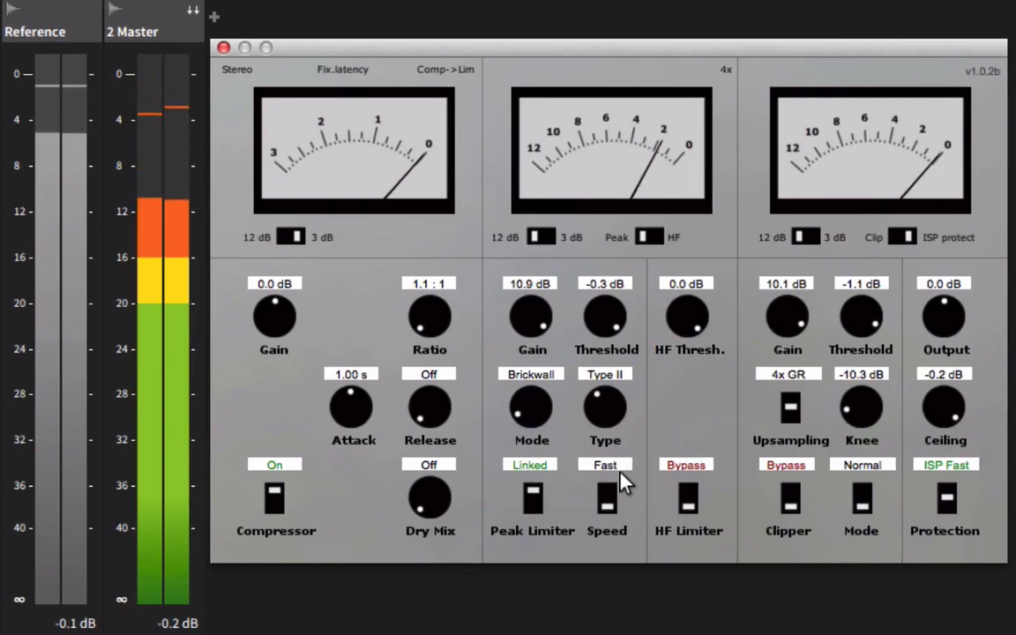
drag(607, 402, 608, 414)
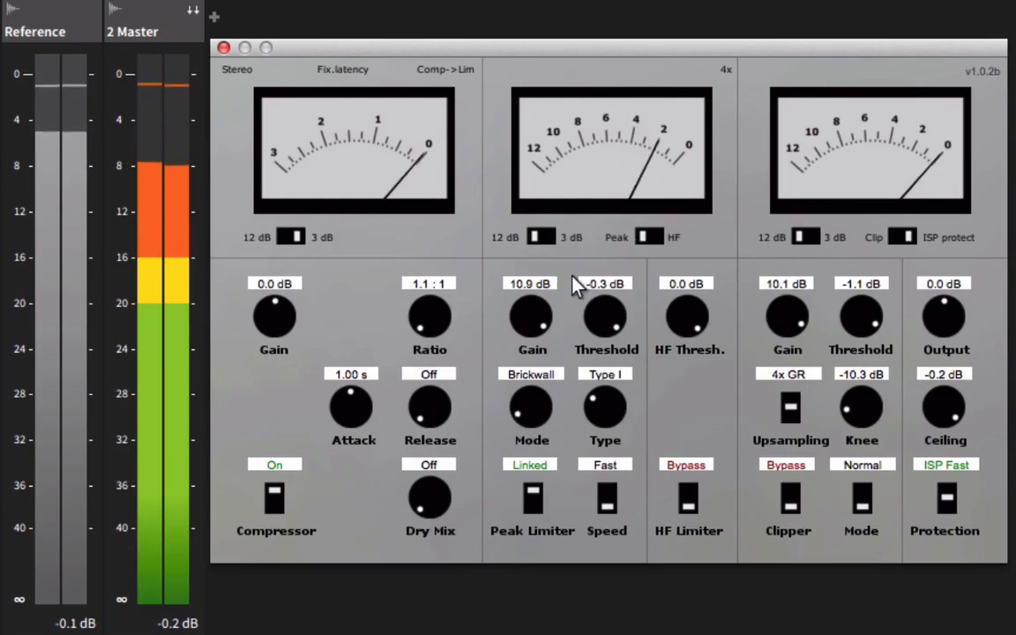
click(602, 399)
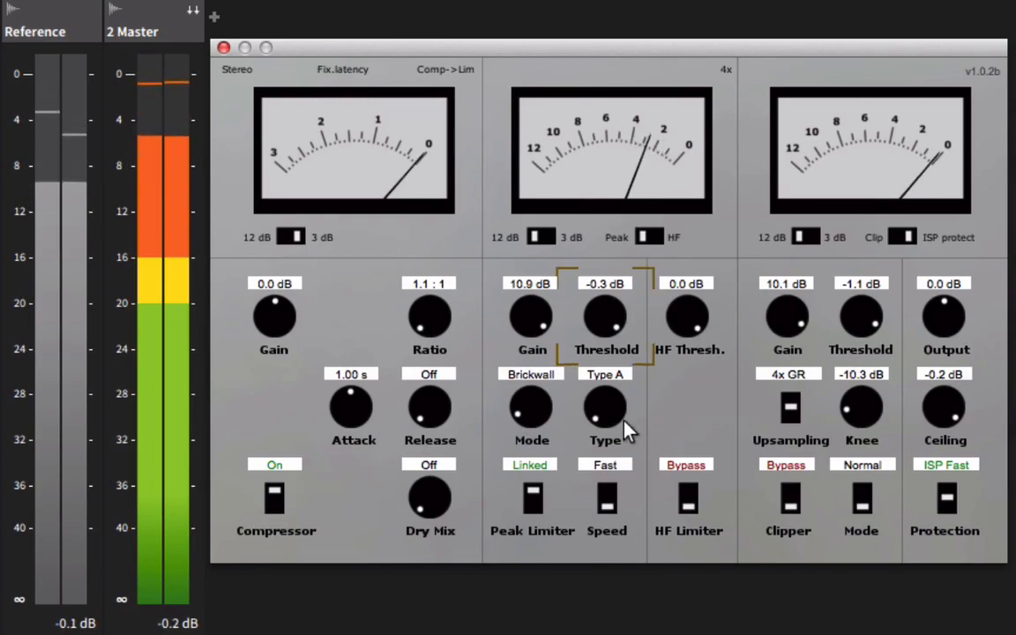
- Lower the peak limiter gain to 9.4 dB and change the limiter speed to 1/3
drag(509, 331, 520, 345)
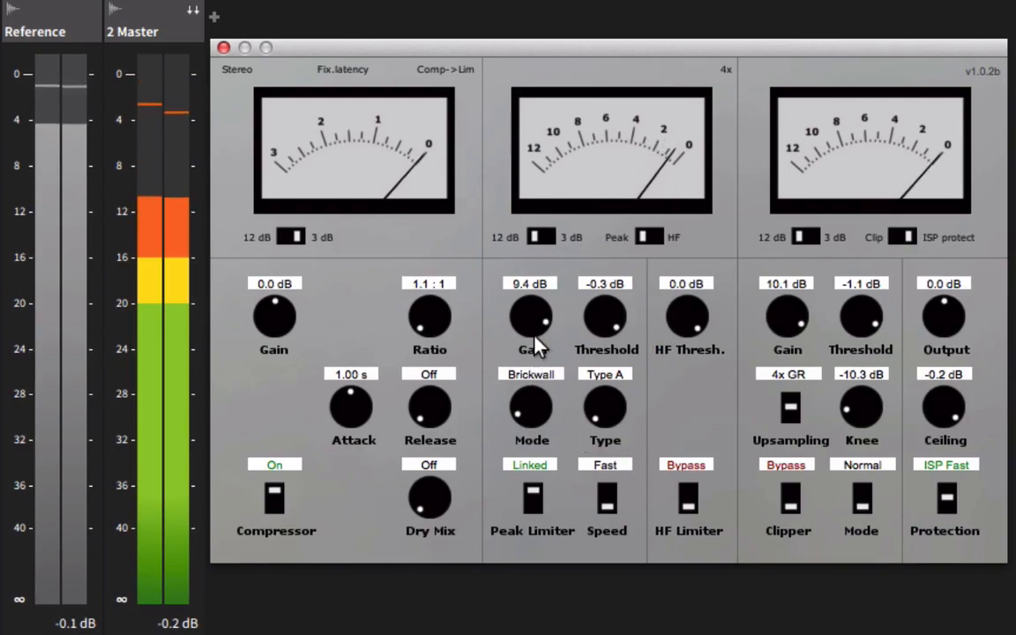
click(608, 501)
click(610, 502)
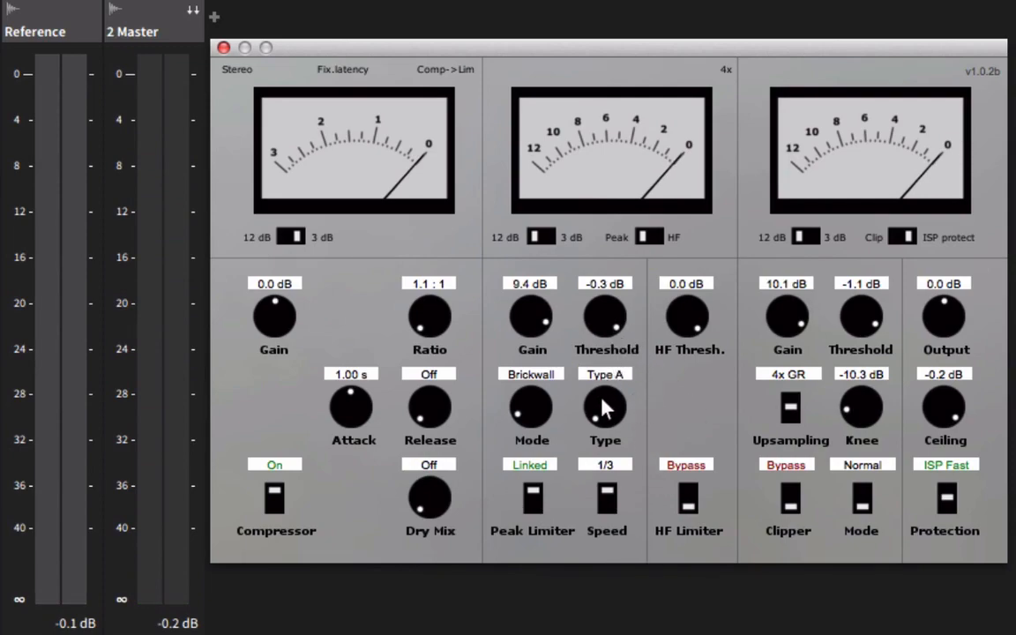
- Cycle the peak limiter through its linked, on and bypass states, leave it On, and start playback
drag(620, 345, 655, 435)
click(537, 509)
click(543, 506)
click(541, 503)
click(539, 508)
key(space)
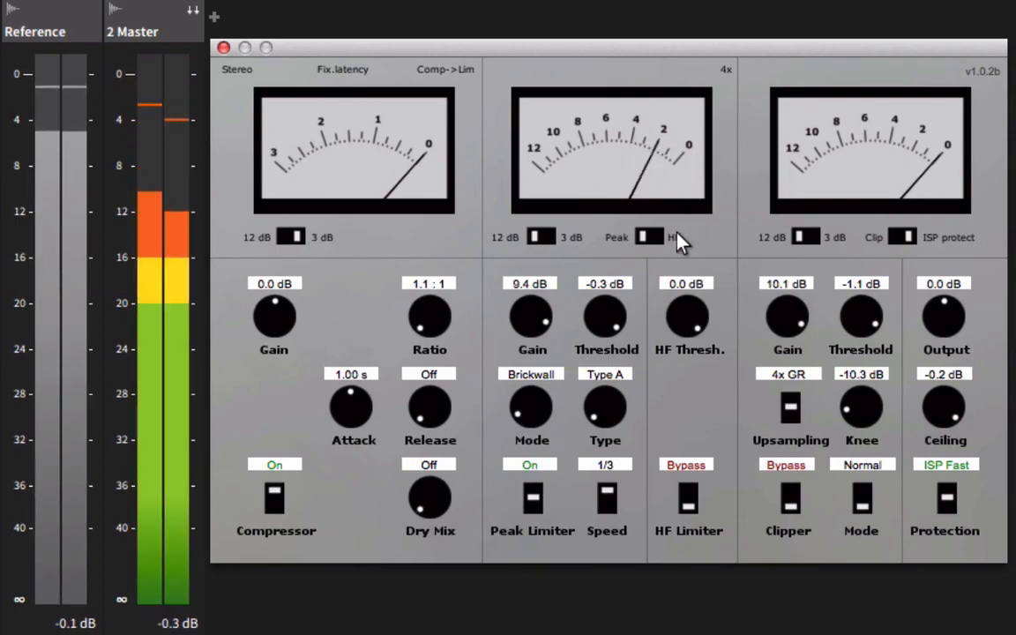
- Raise the peak limiter gain to 12 dB, set the speed to Fast and reduce the gain to 8.4 dB
drag(517, 302, 540, 276)
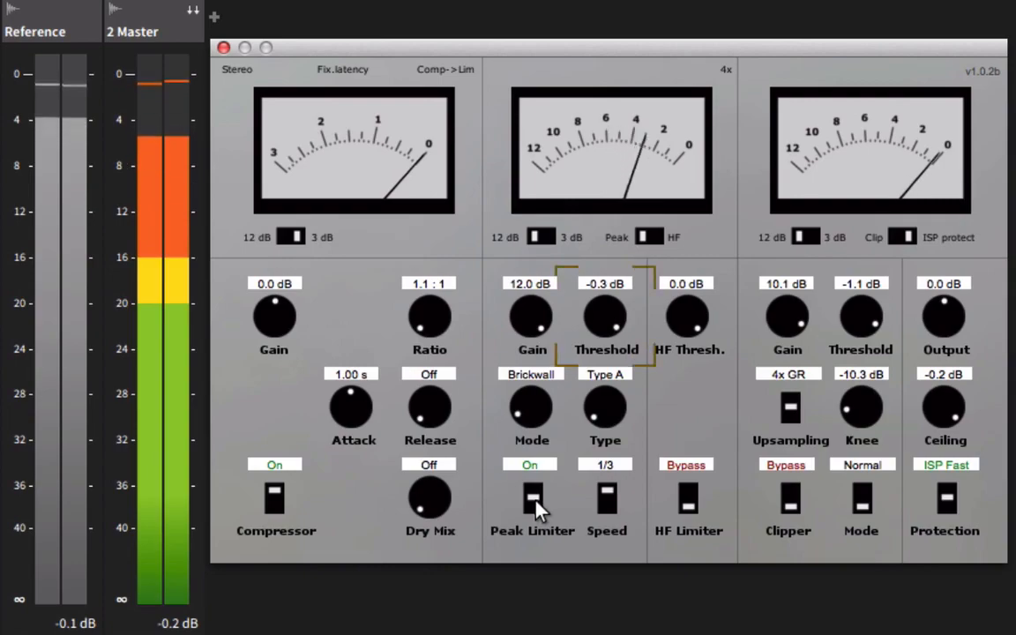
click(608, 498)
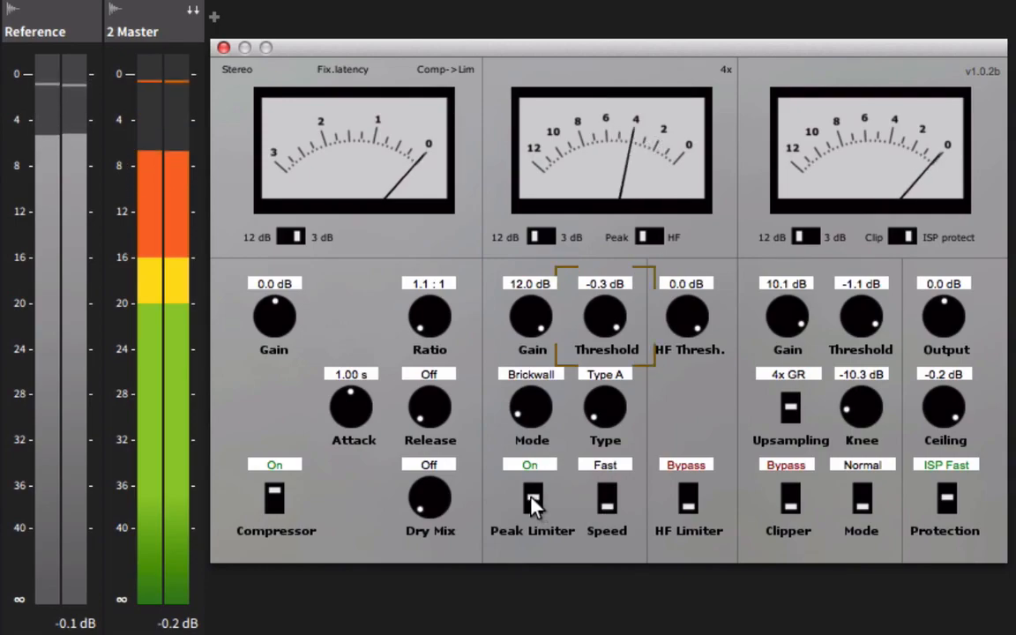
drag(531, 321, 529, 356)
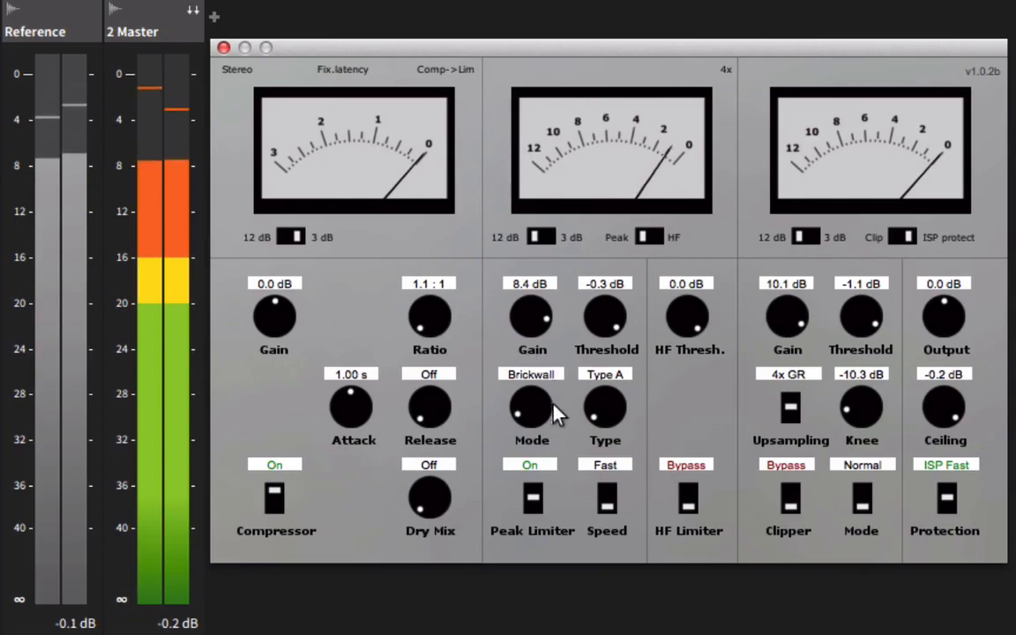
- Bypass the peak limiter and, with the HF meter shown, turn on the HF limiter at a -6.8 dB threshold during playback
click(536, 501)
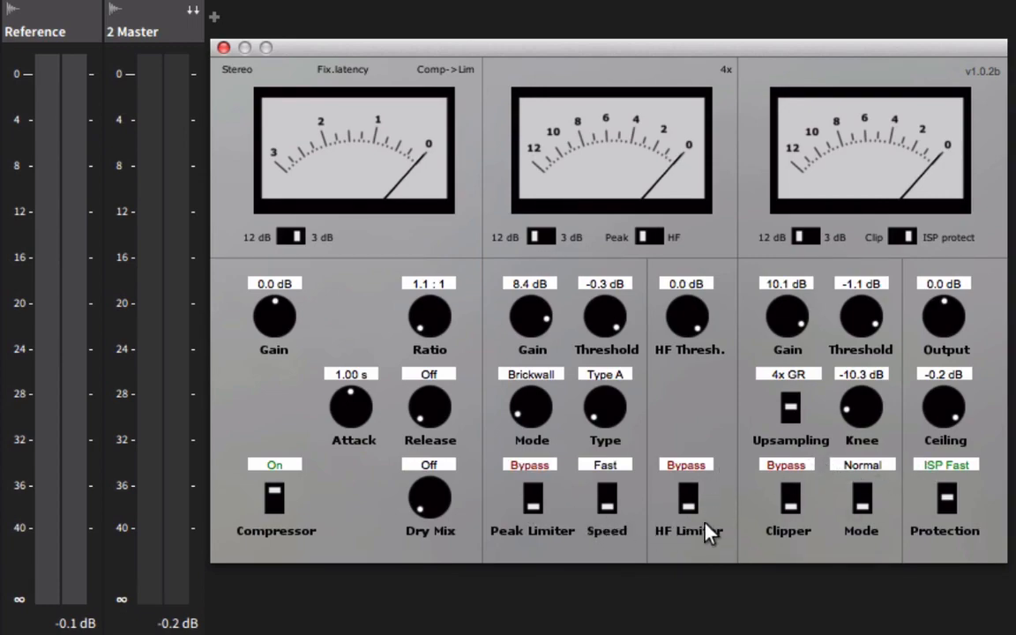
click(651, 237)
key(space)
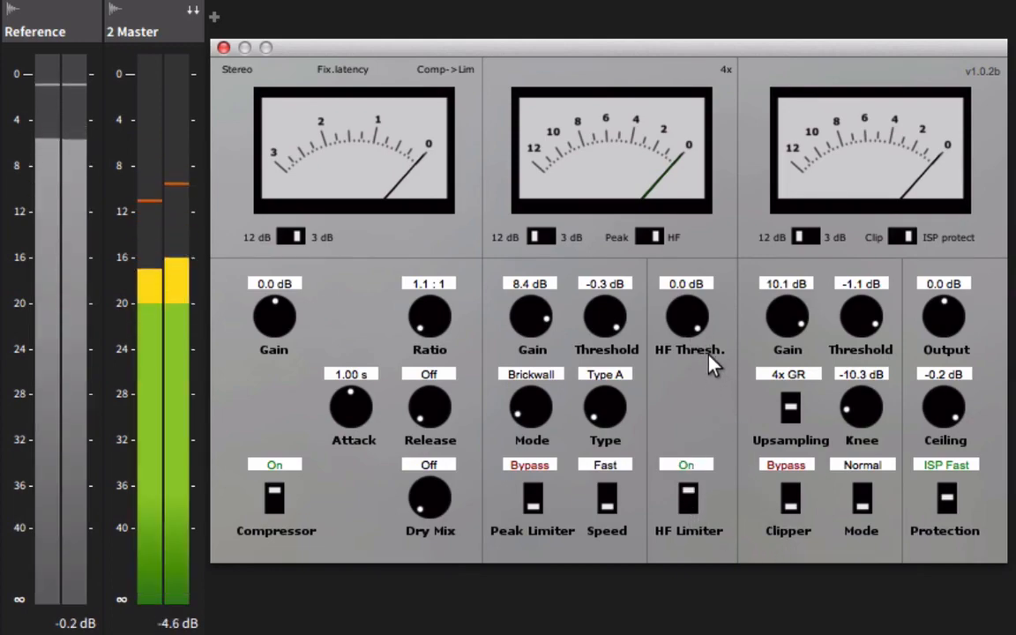
drag(705, 333, 710, 420)
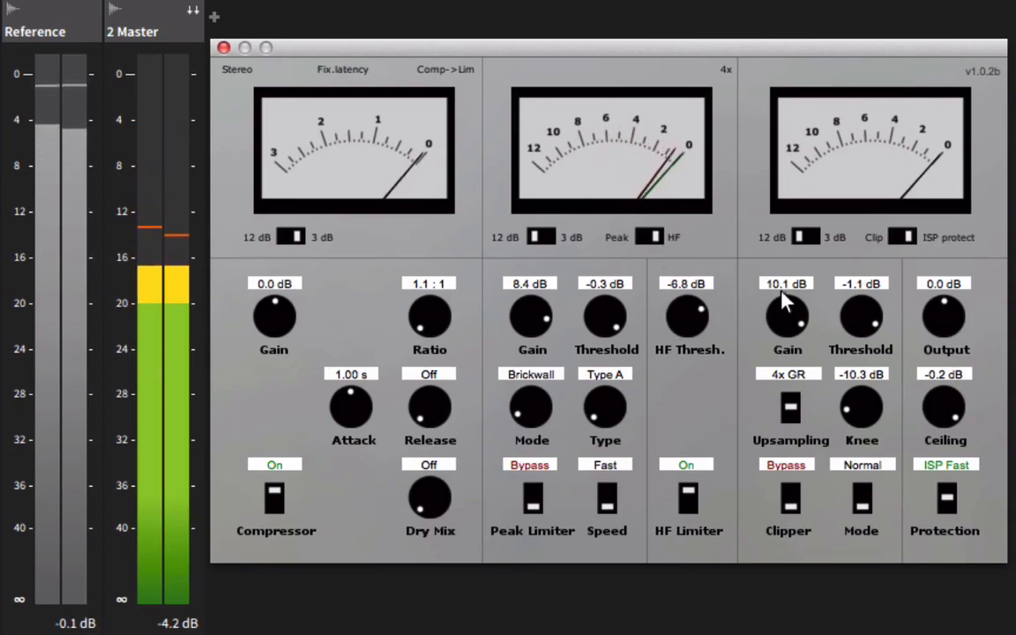
- Raise the output to 8.7 dB and compare the sound with the HF limiter bypassed and back on
drag(946, 300, 961, 275)
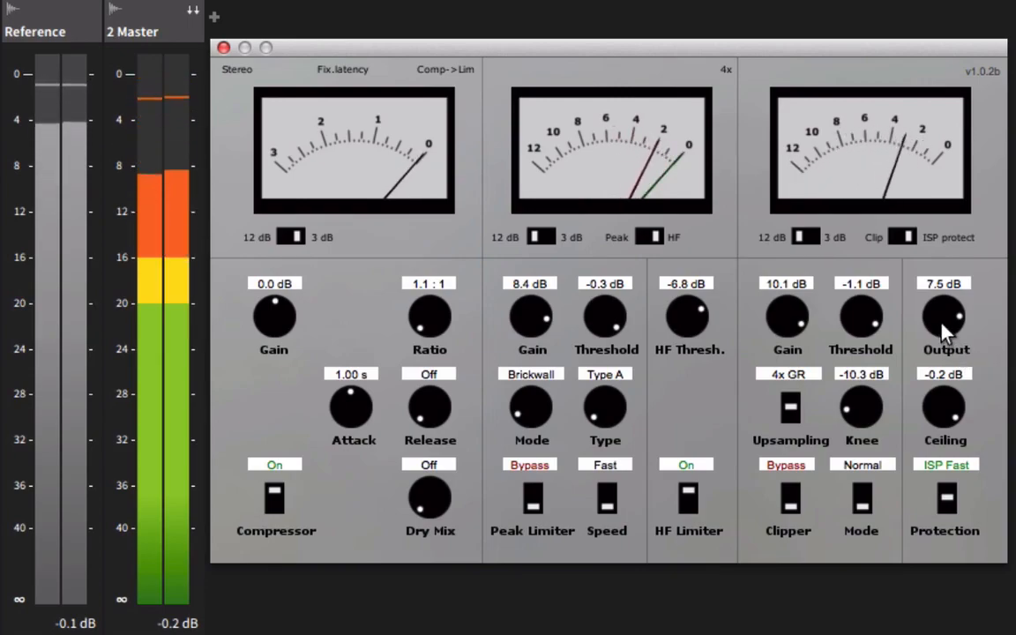
click(689, 505)
scroll(955, 317, up, 6)
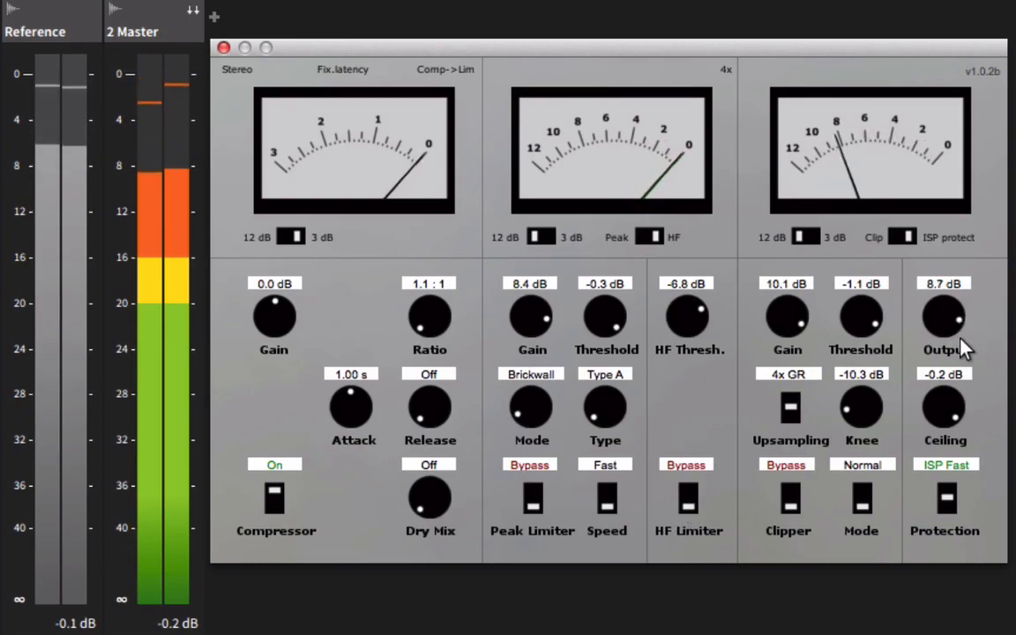
click(693, 508)
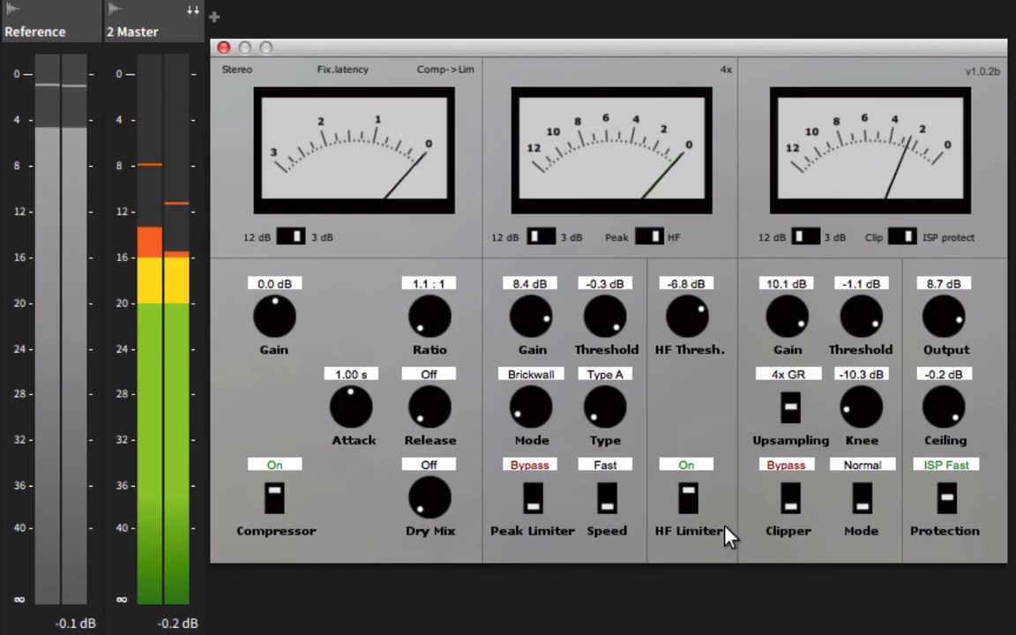
- Set the HF threshold to -6.9 dB and the output to 7.9 dB, and bypass the HF limiter
mouse_move(707, 329)
mouse_down()
mouse_move(711, 346)
mouse_move(704, 316)
mouse_up()
drag(948, 313, 945, 343)
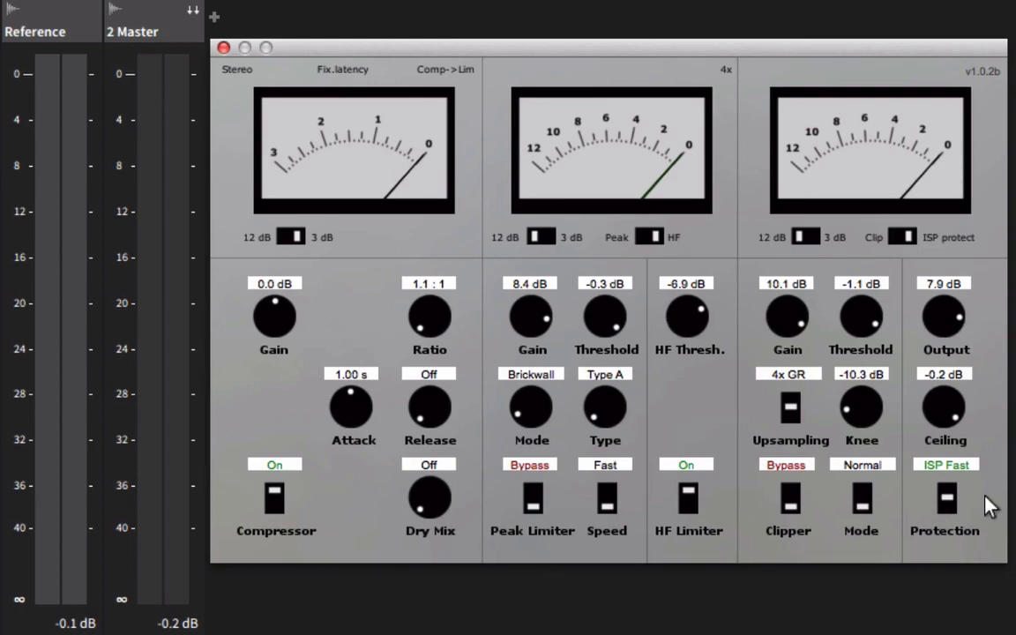
click(693, 508)
- Shorten the compressor attack to 0.95 s and set the output protection to Digital
drag(360, 416, 360, 420)
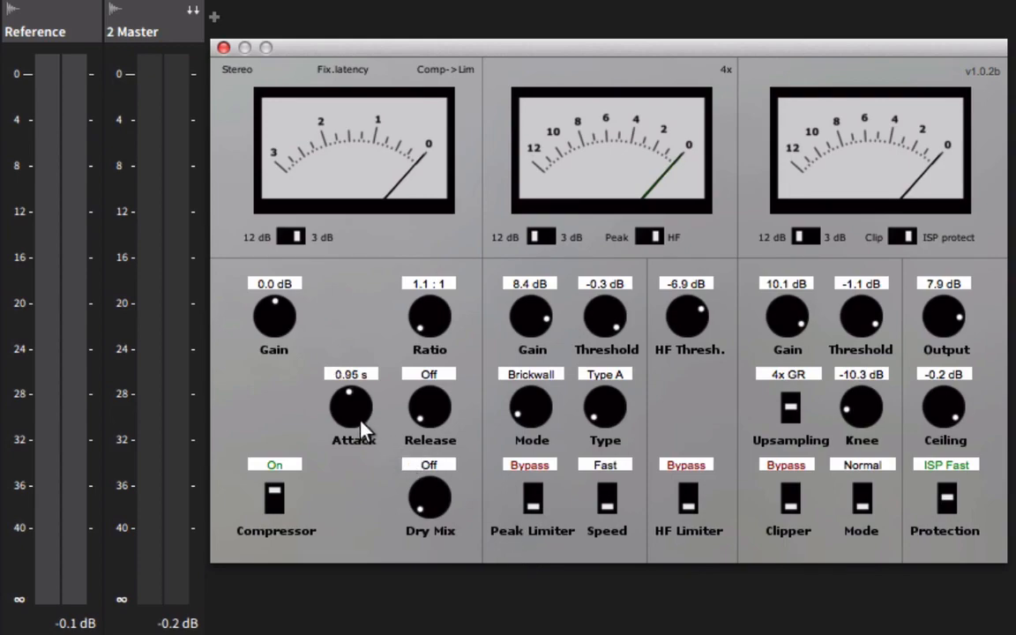
click(953, 501)
click(953, 501)
- Try different compressor attack times, settle on 0.08 s, and raise the ratio to 4.0:1
drag(360, 418, 368, 569)
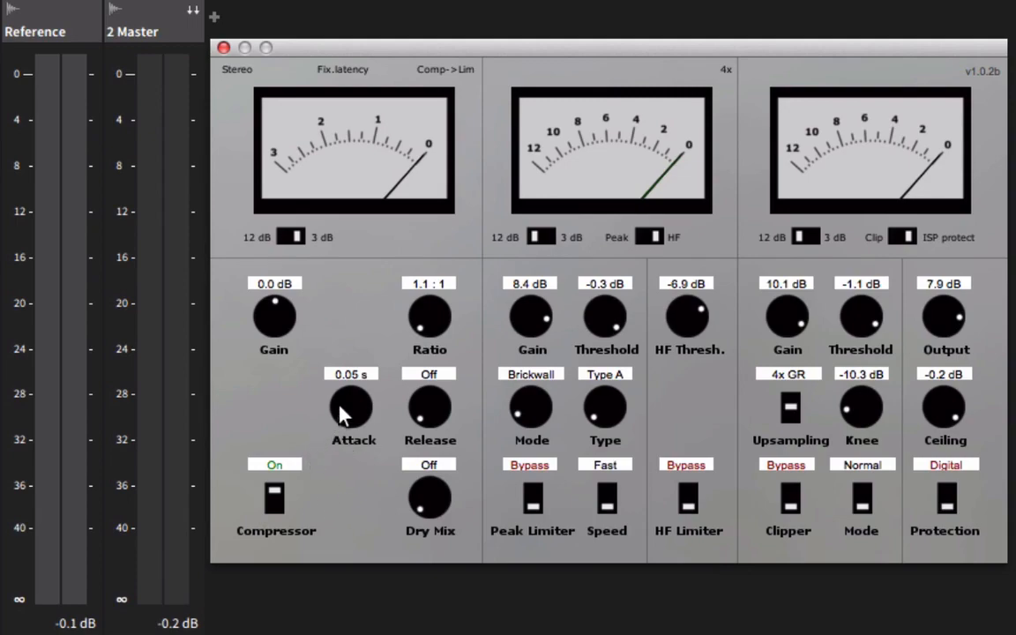
drag(367, 407, 407, 336)
drag(353, 415, 369, 484)
drag(347, 408, 309, 409)
drag(430, 316, 426, 158)
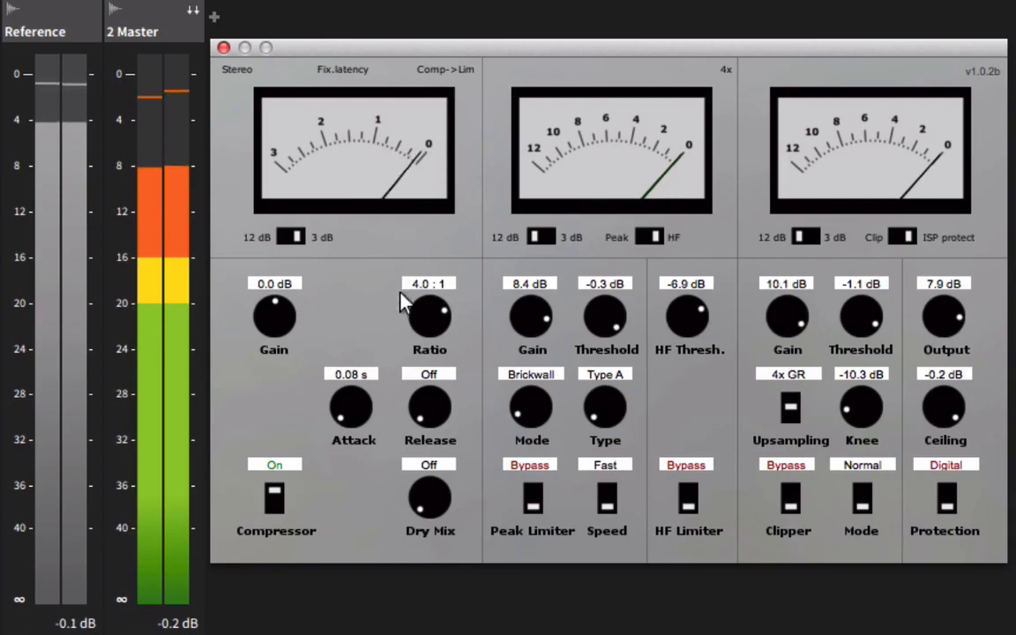
- Set the compressor's attack to 0.05 s, gain to 3.8 dB and meter range to 12 dB, and stop playback
drag(363, 428, 397, 537)
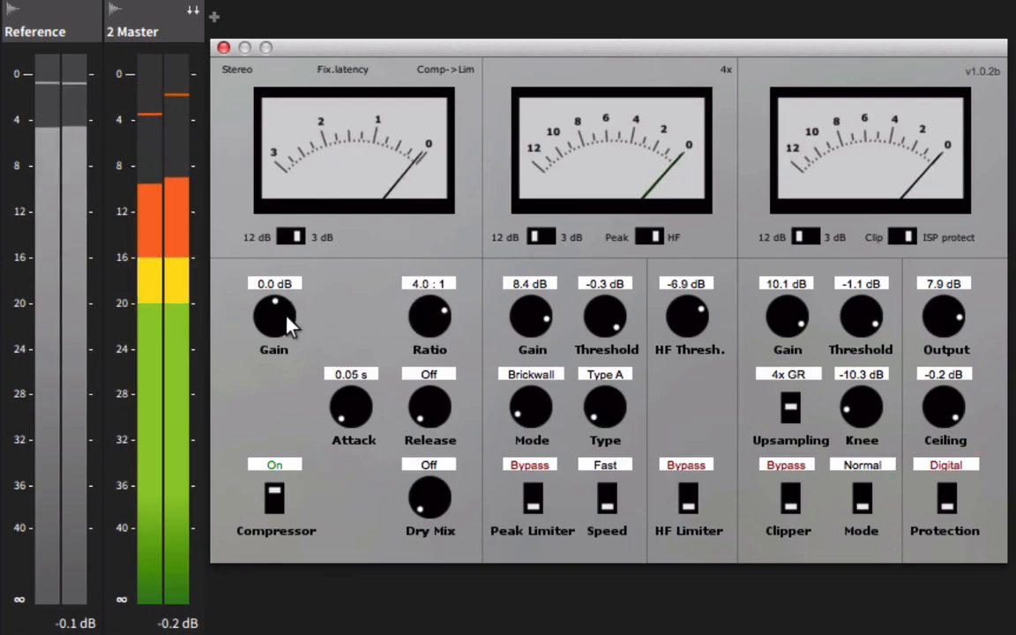
drag(290, 324, 328, 323)
click(296, 241)
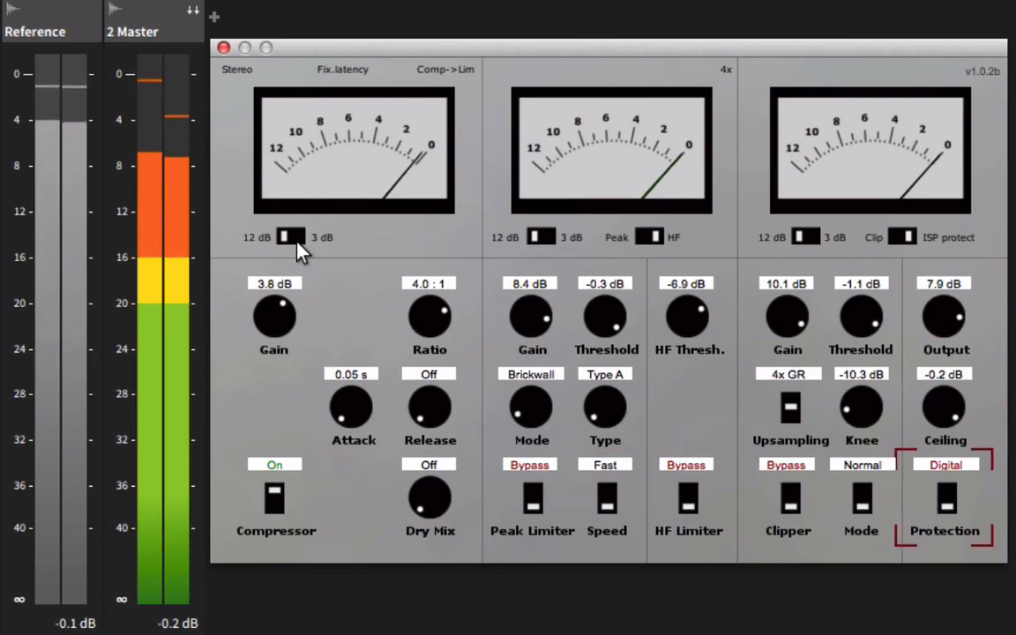
key(space)
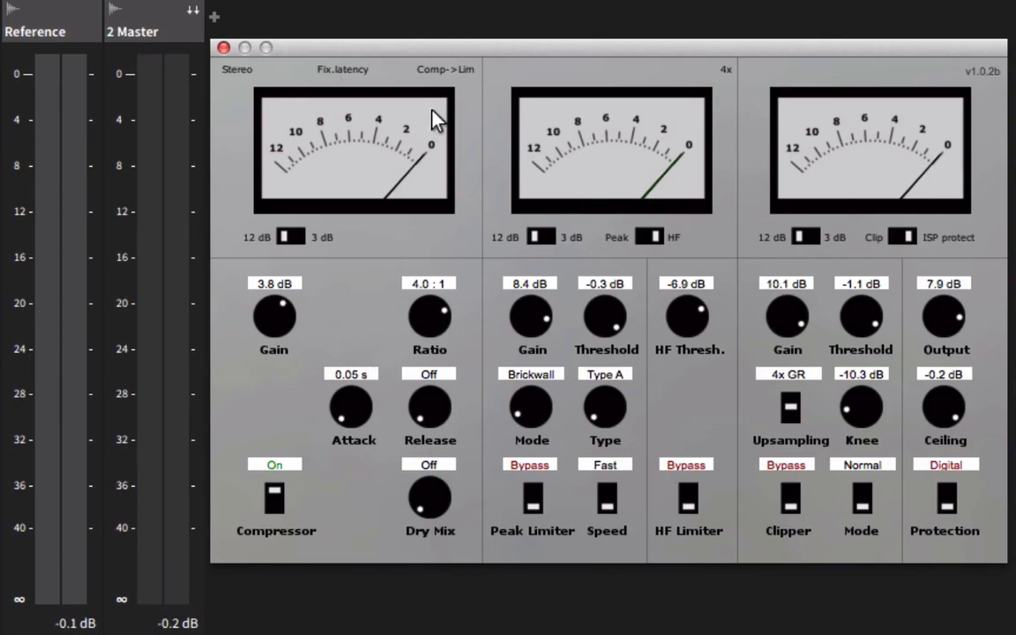
- Try the Lim->Comp processing order, return to Comp->Lim, and bypass the compressor
click(460, 71)
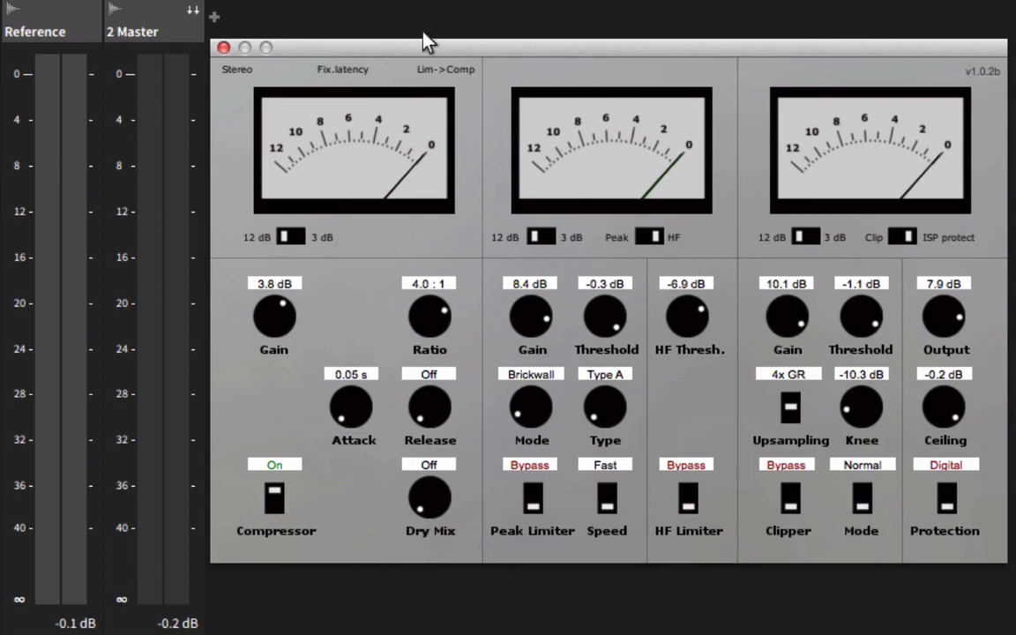
click(460, 71)
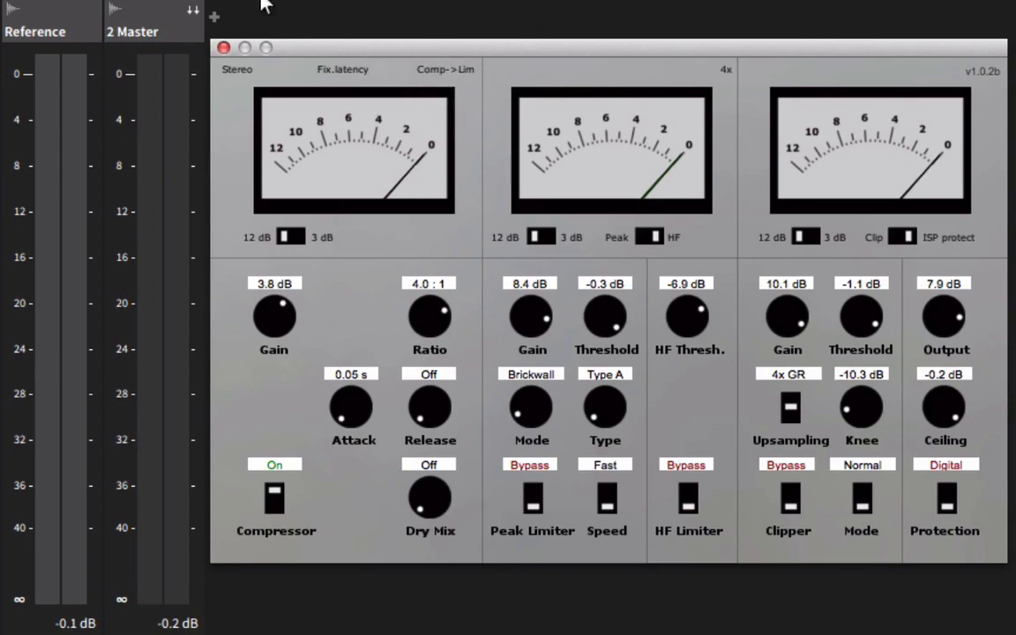
click(269, 501)
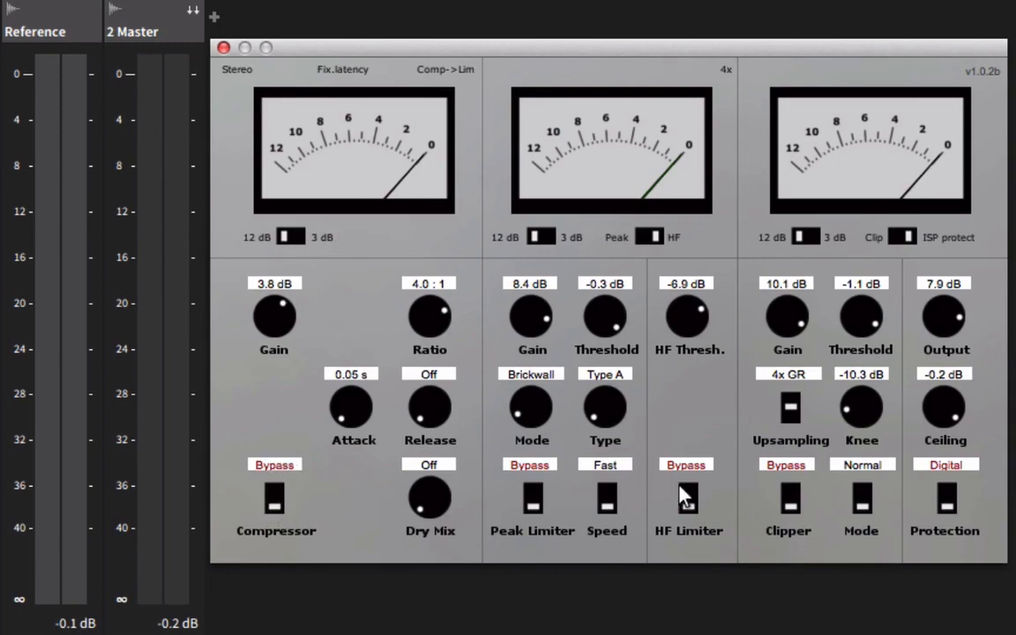